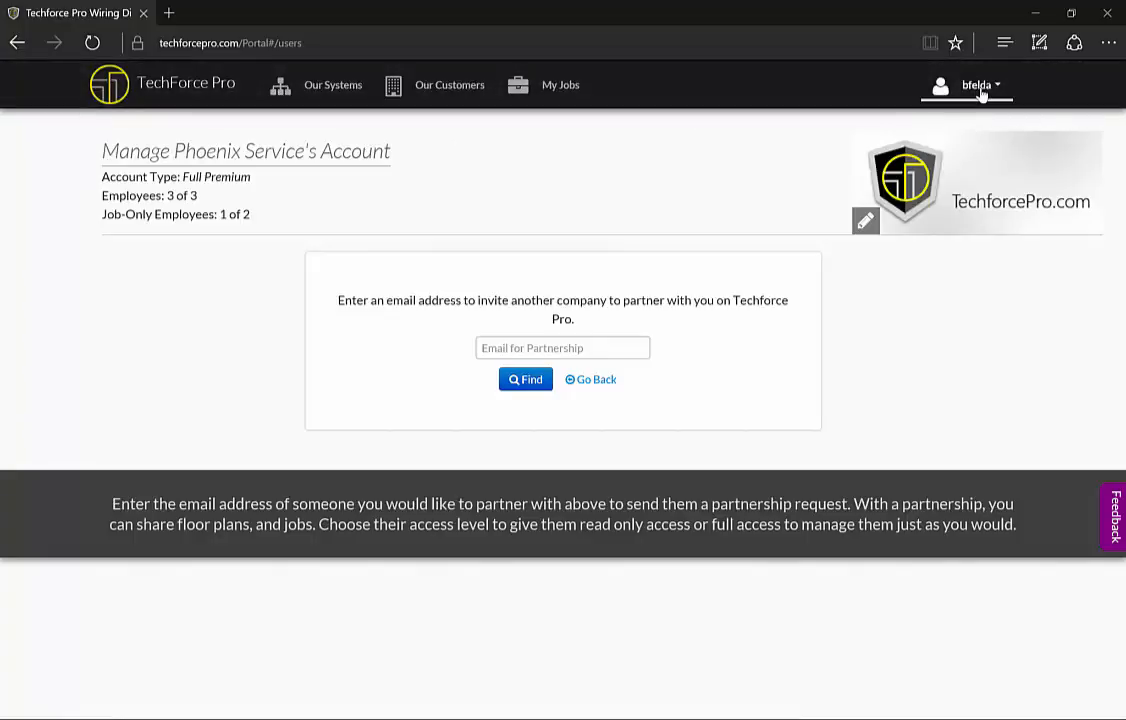
Open Phoenix Service's Manage Account page and back out of the partnership invite form.
left_click(950, 147)
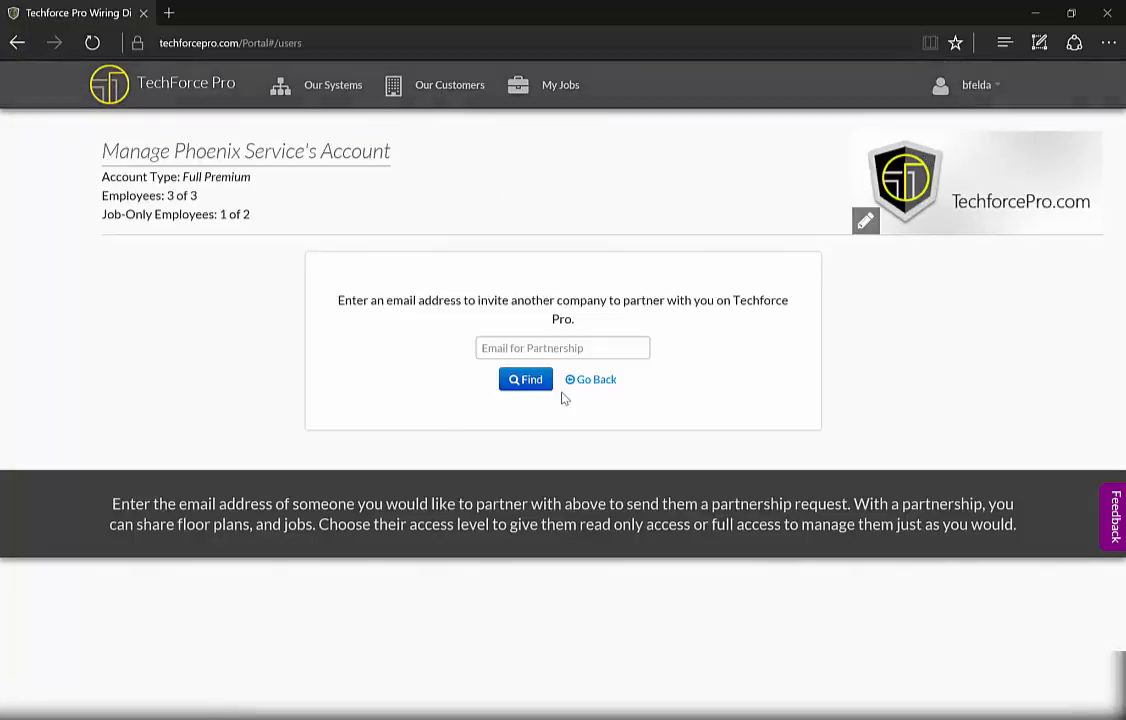
left_click(594, 380)
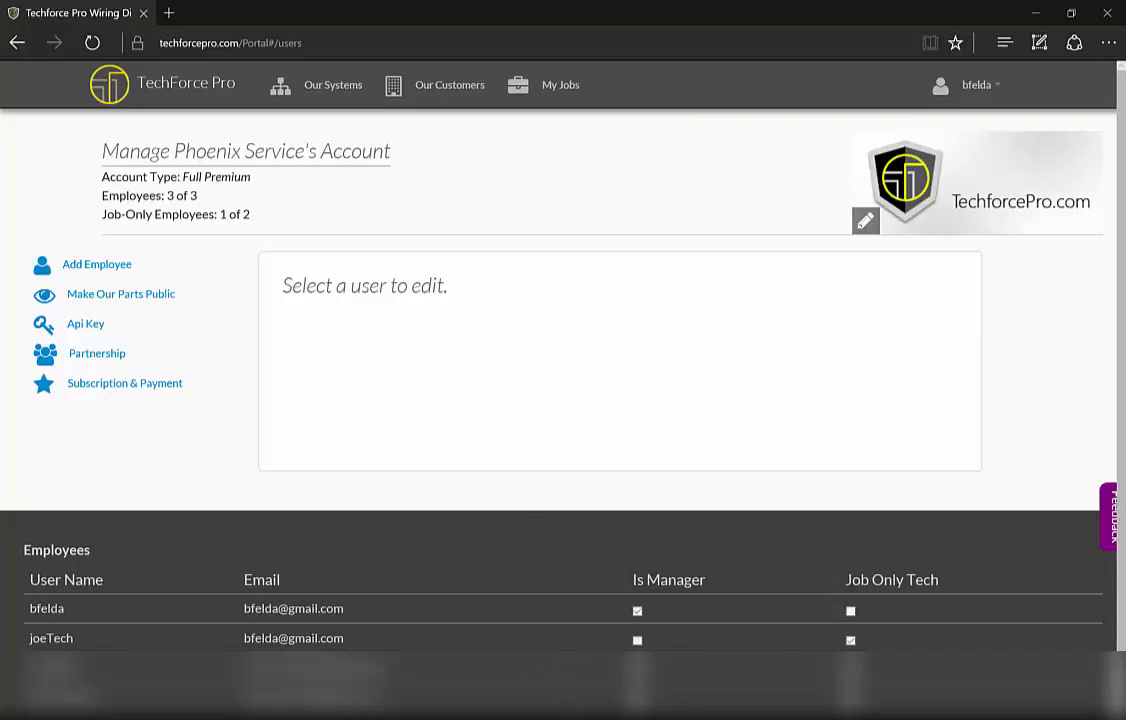
In the other browser window, open Generic Parts' Manage Account page and its Partnership invitation form.
left_click(365, 714)
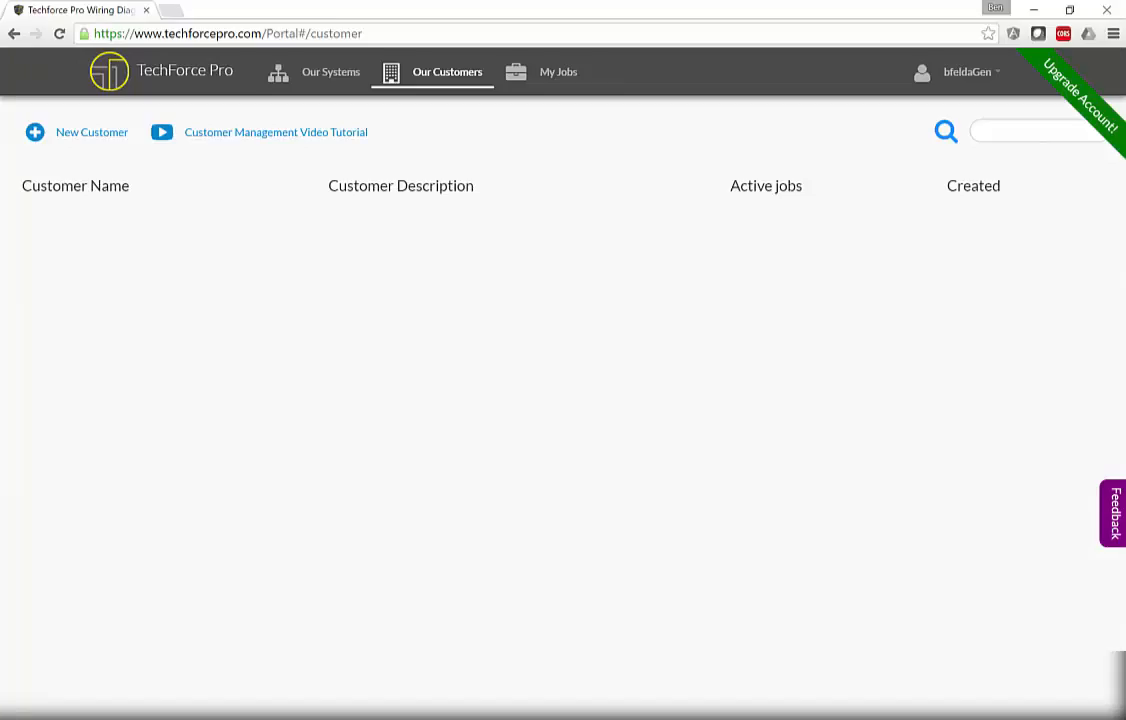
left_click(1001, 80)
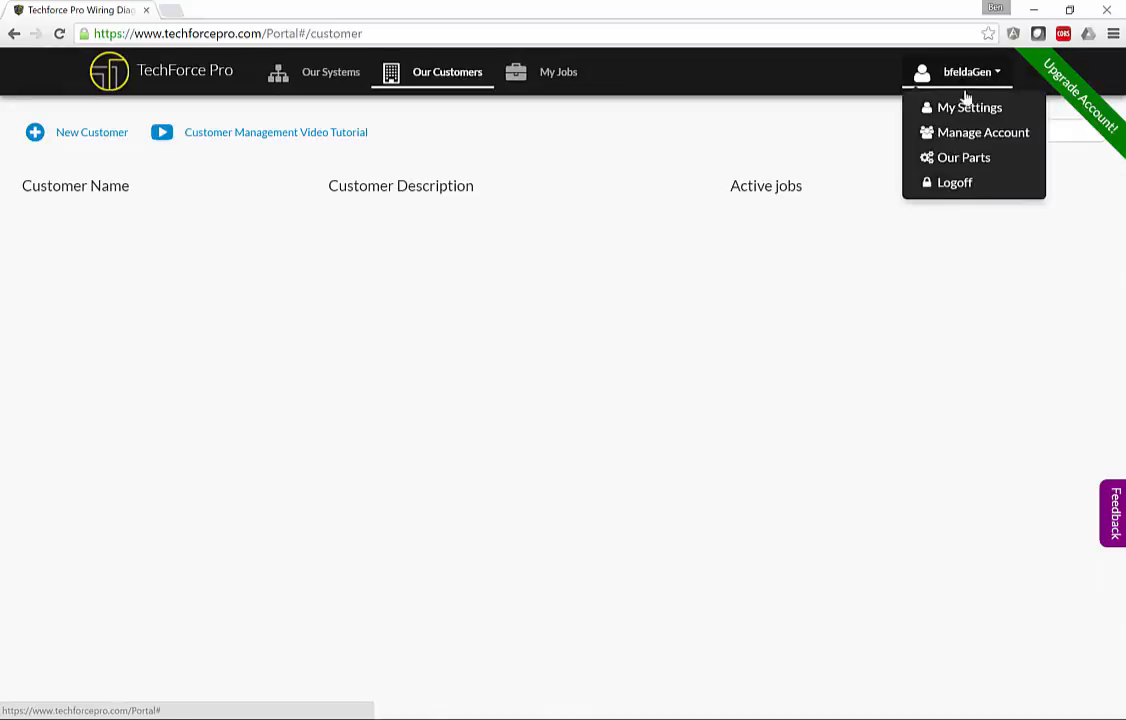
left_click(980, 204)
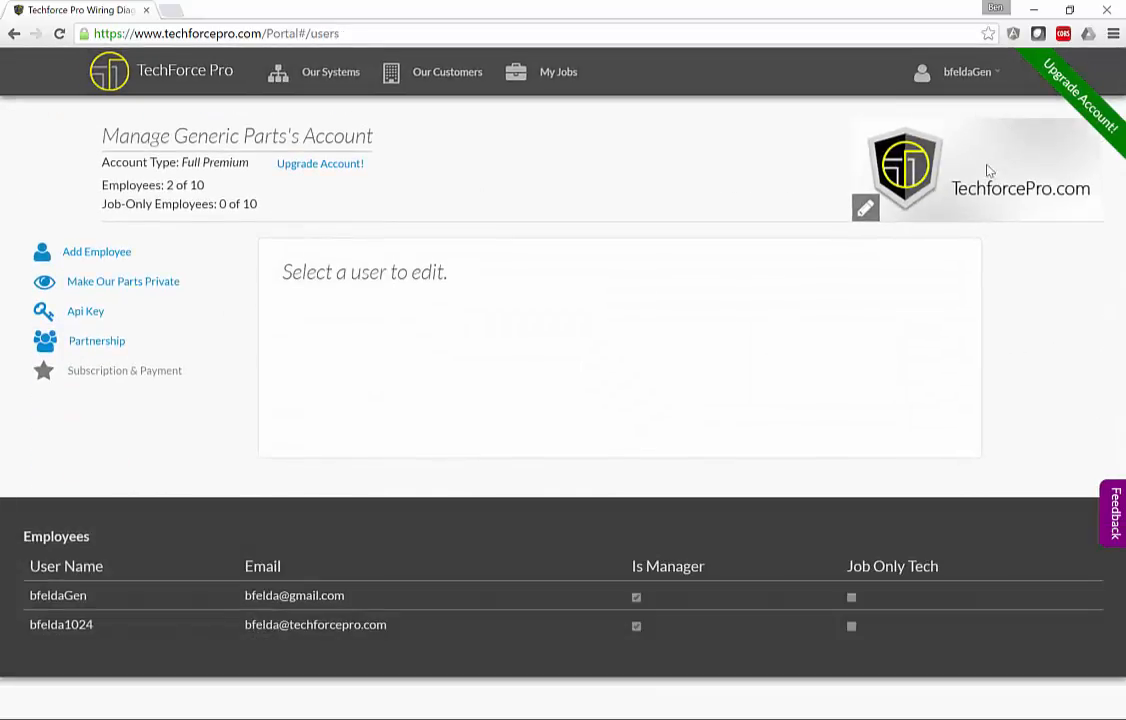
left_click(96, 342)
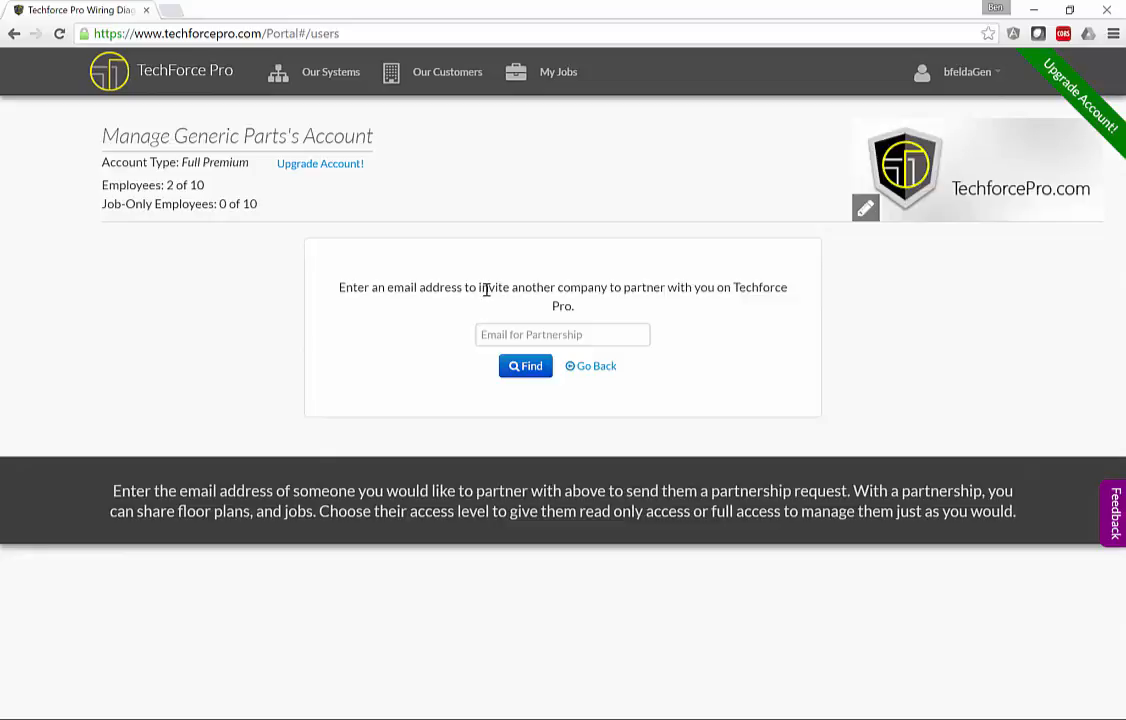
Find Phoenix Service by the partner's e-mail address and send it a partnership invitation.
left_click(548, 334)
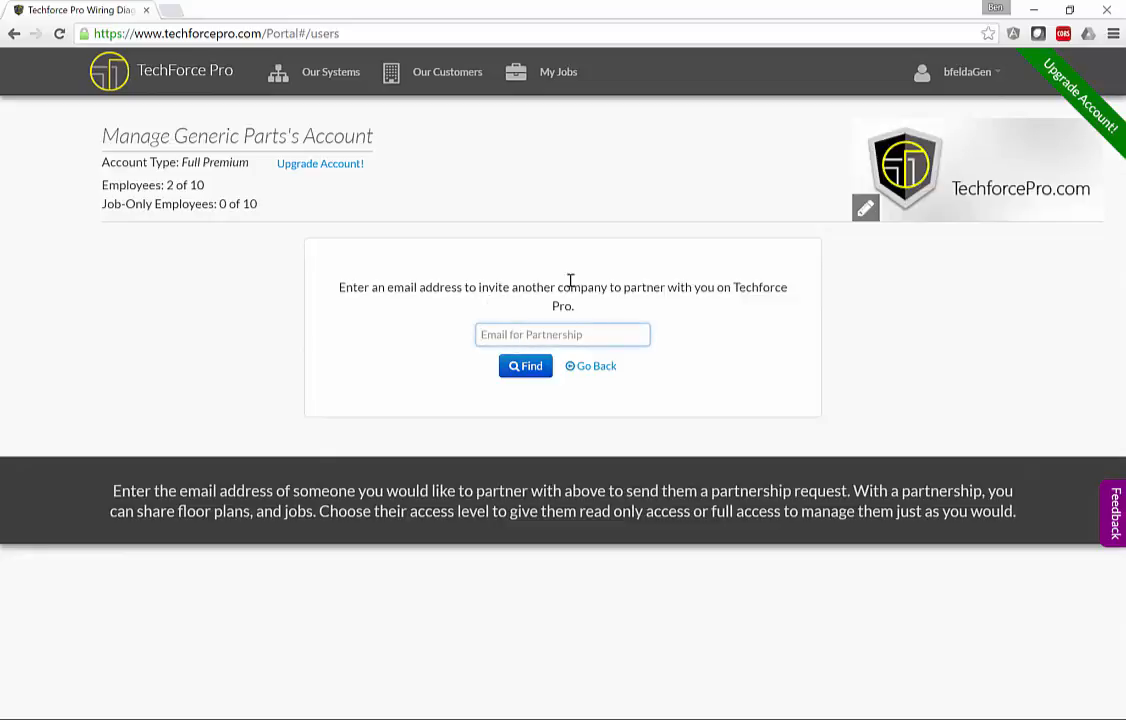
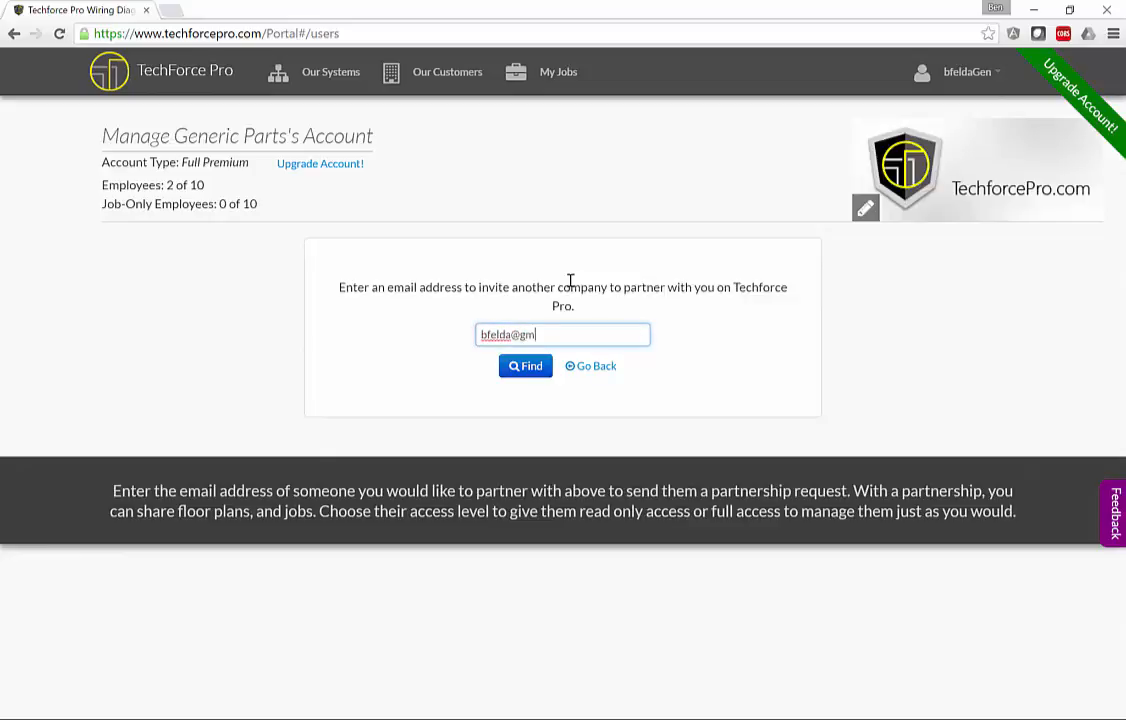
left_click(517, 368)
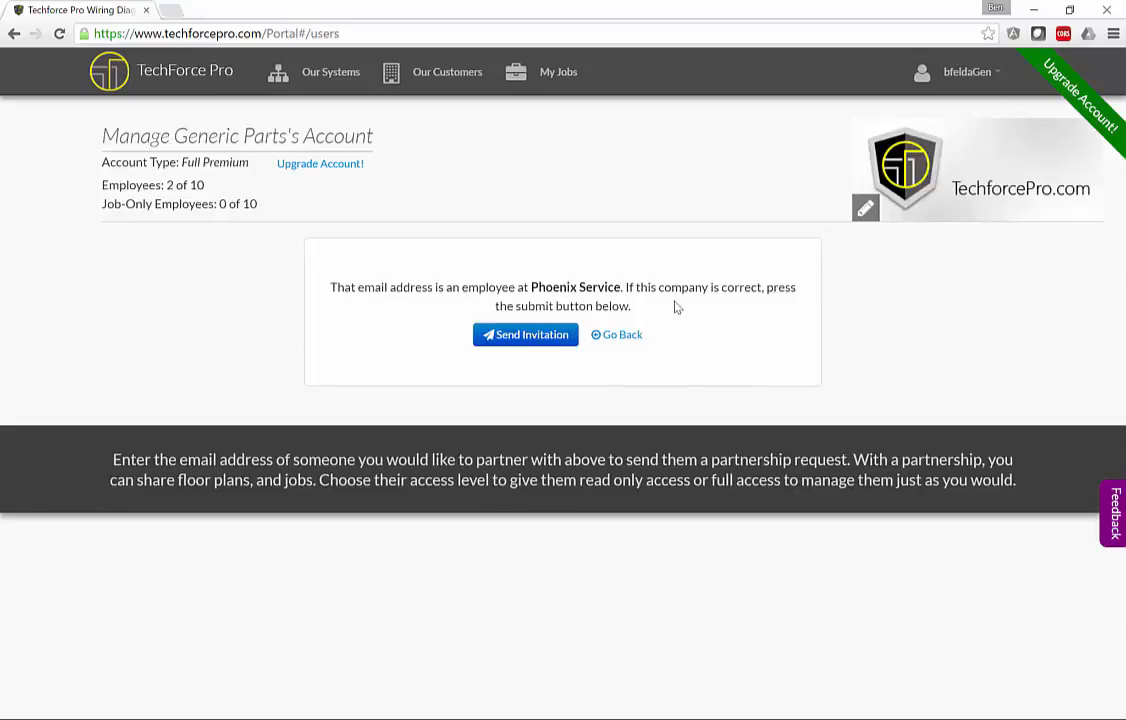
left_click(530, 336)
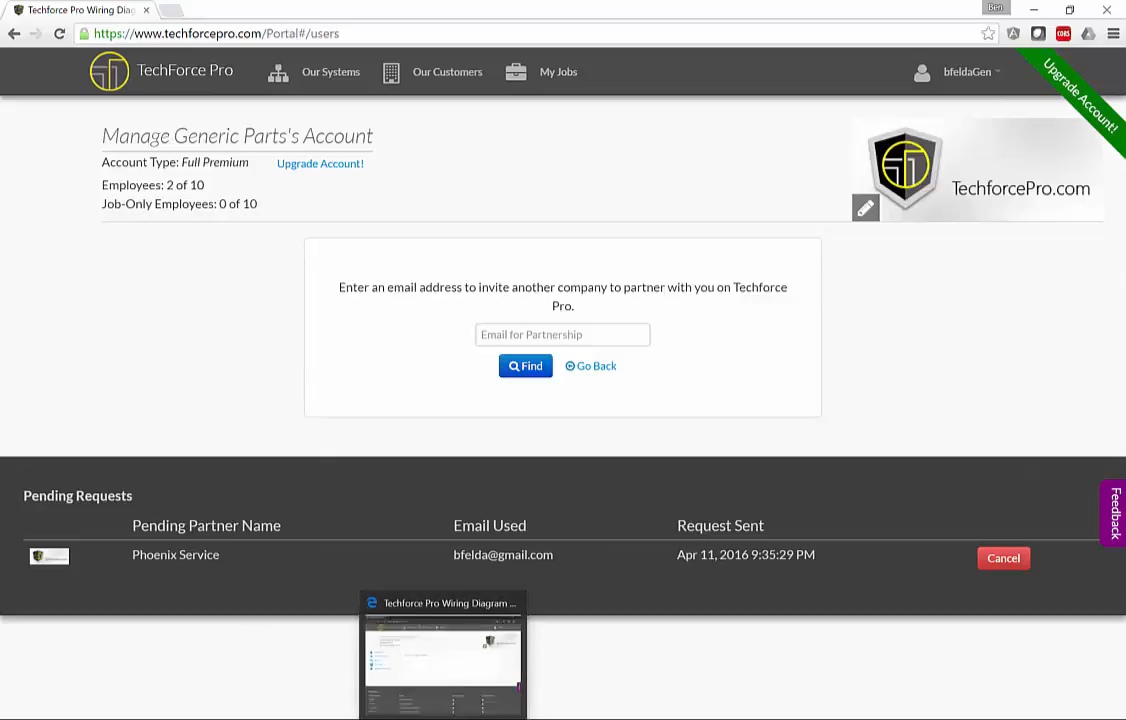
In the Phoenix Service window, accept the pending partnership request from Generic Parts.
left_click(443, 719)
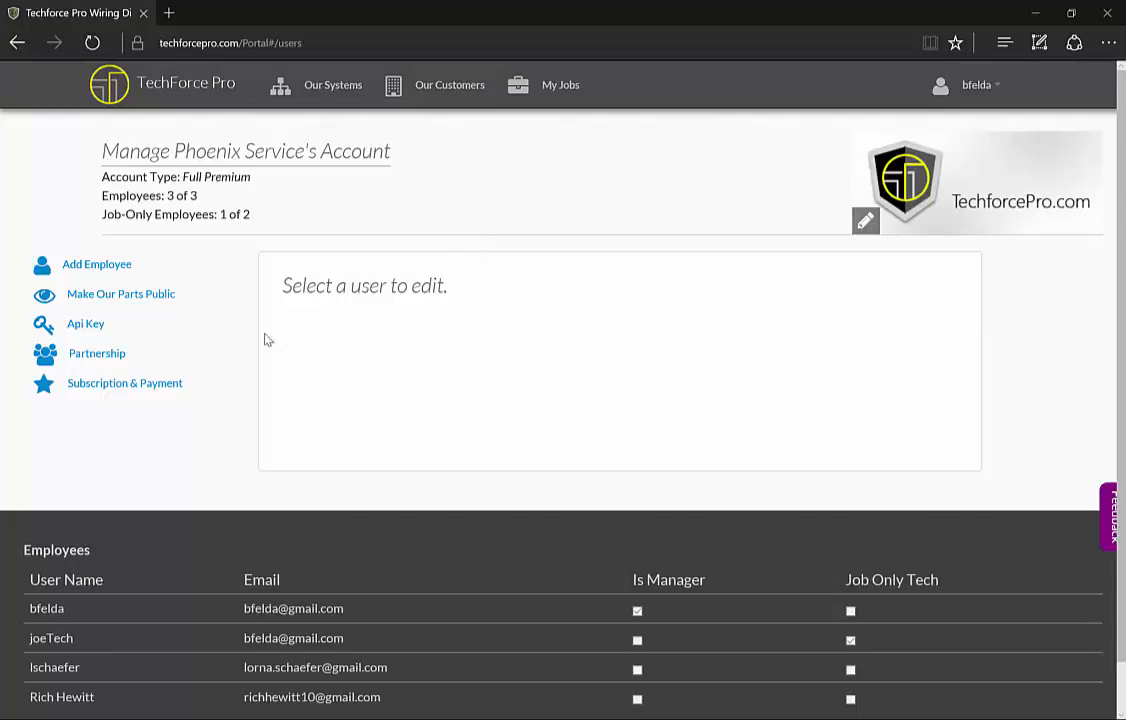
left_click(96, 356)
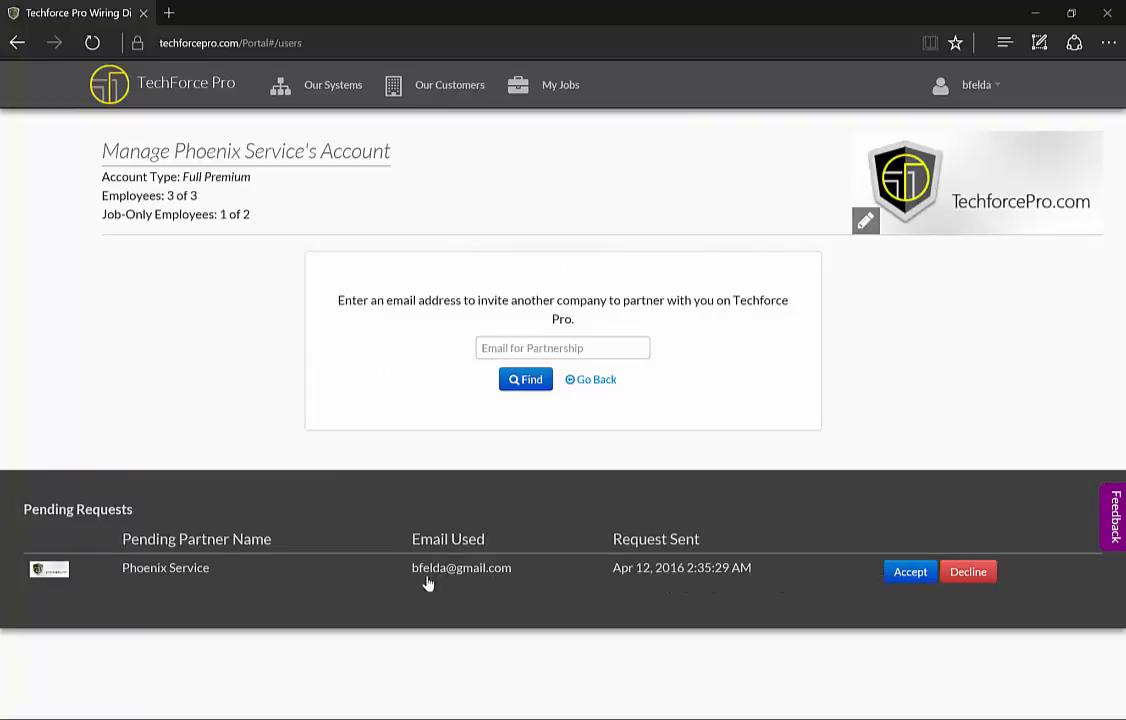
left_click(910, 572)
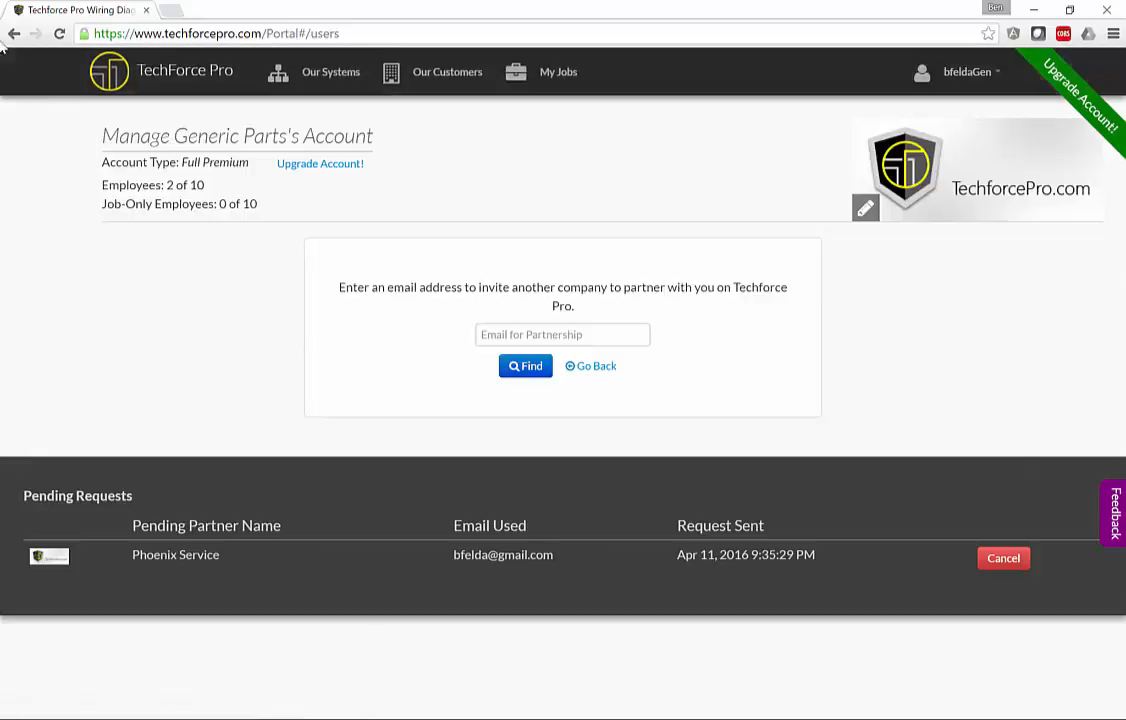
Reload Generic Parts' account to see its Partners list, then compare with Phoenix Service's window.
key("F5")
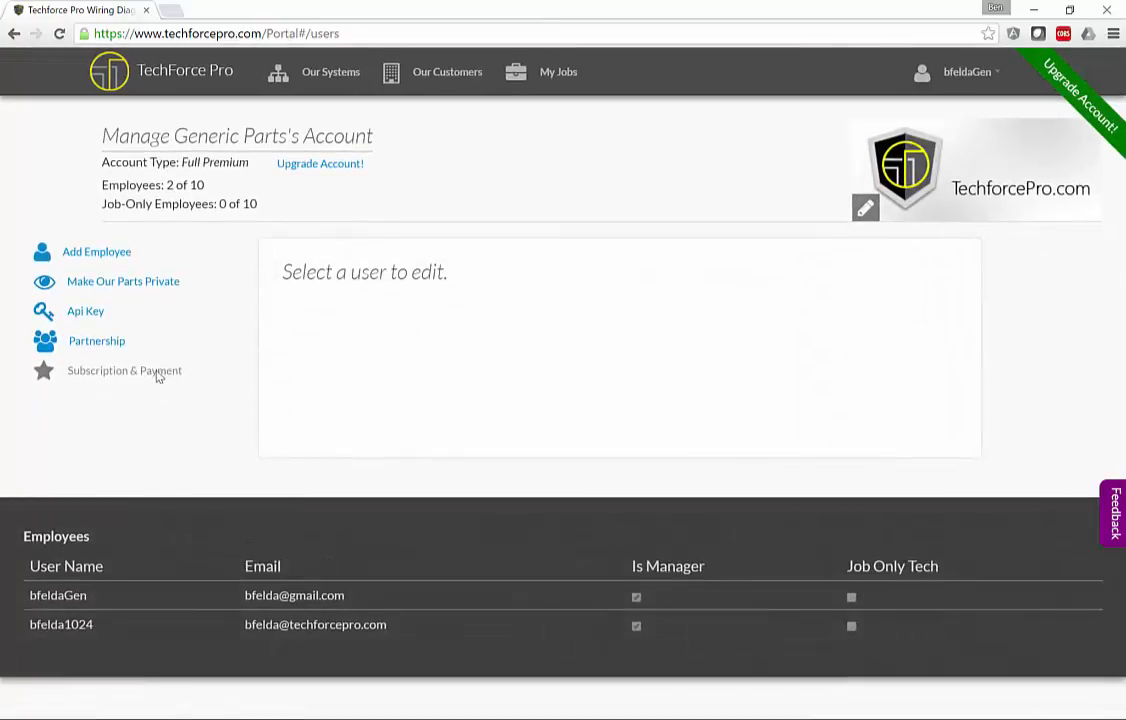
left_click(108, 342)
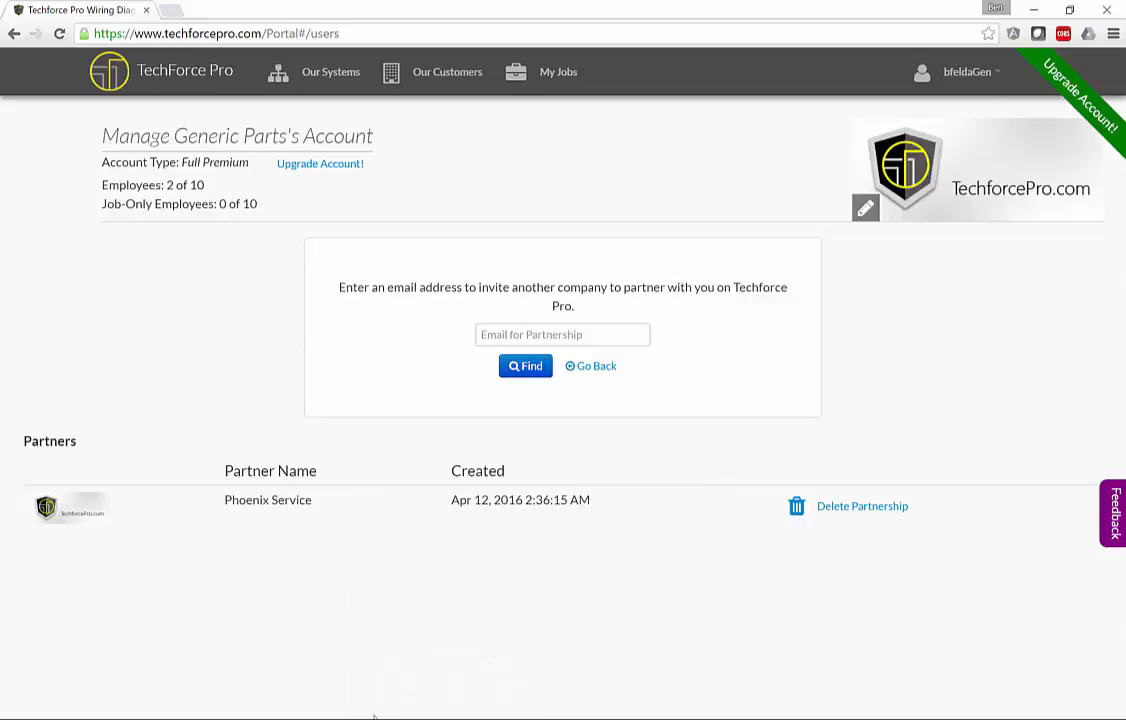
left_click(385, 718)
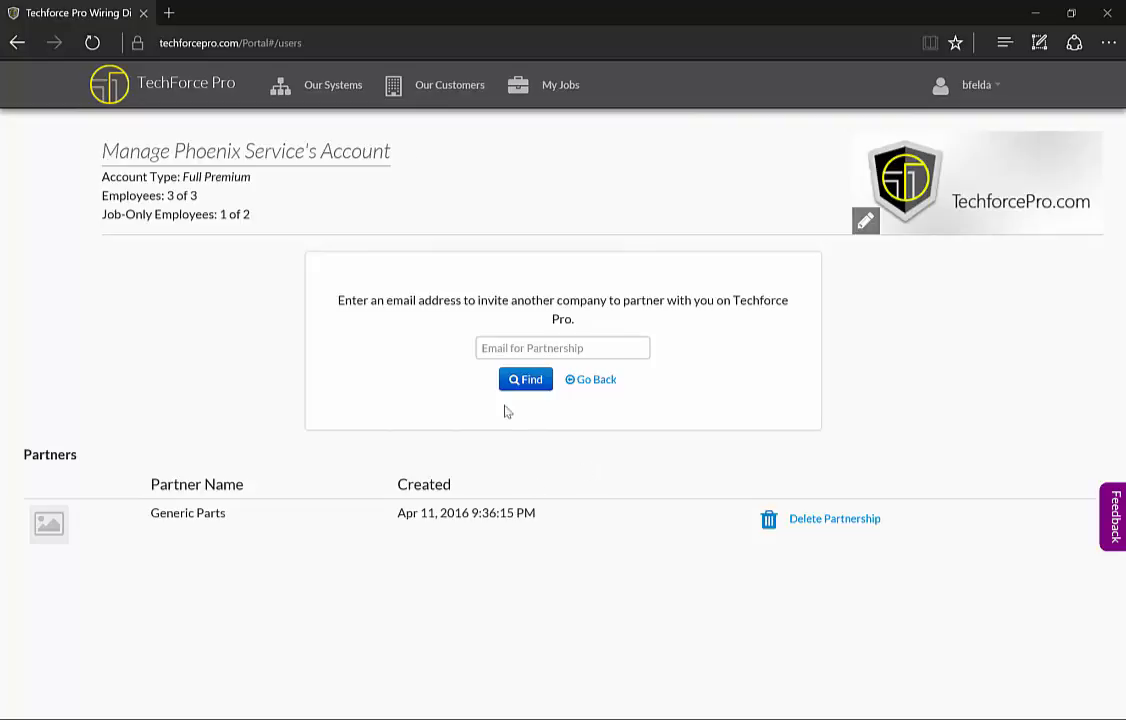
Share the New Berlin House customer with Generic Parts using Read Only Access.
left_click(430, 93)
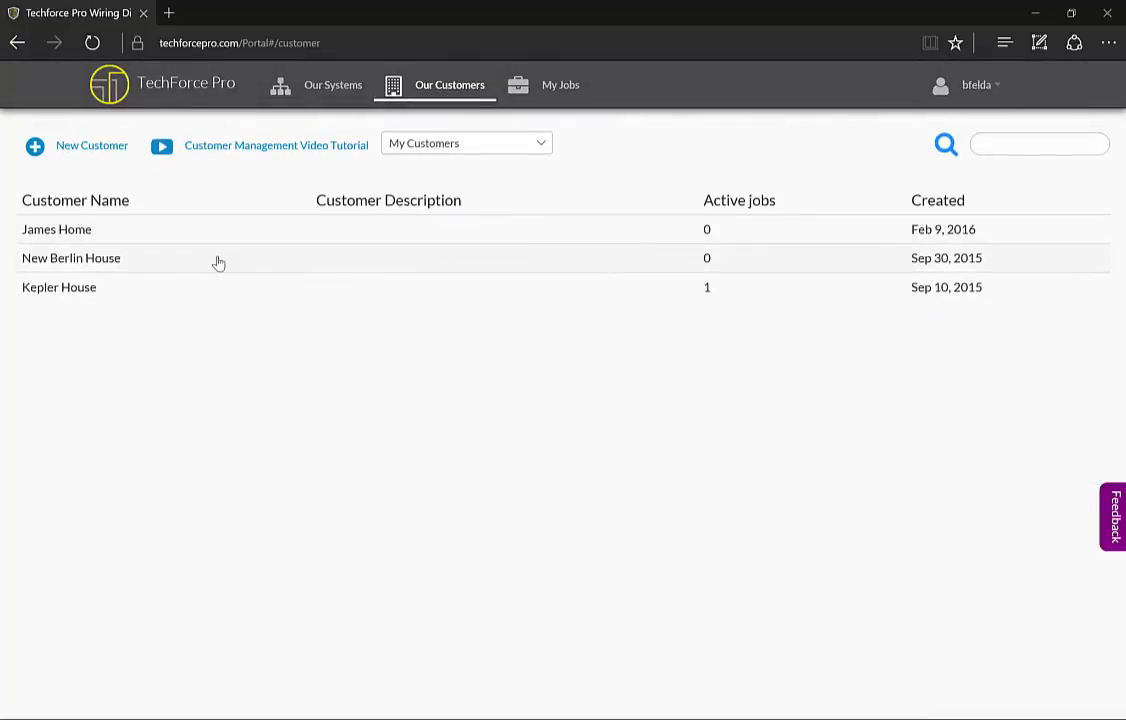
left_click(272, 261)
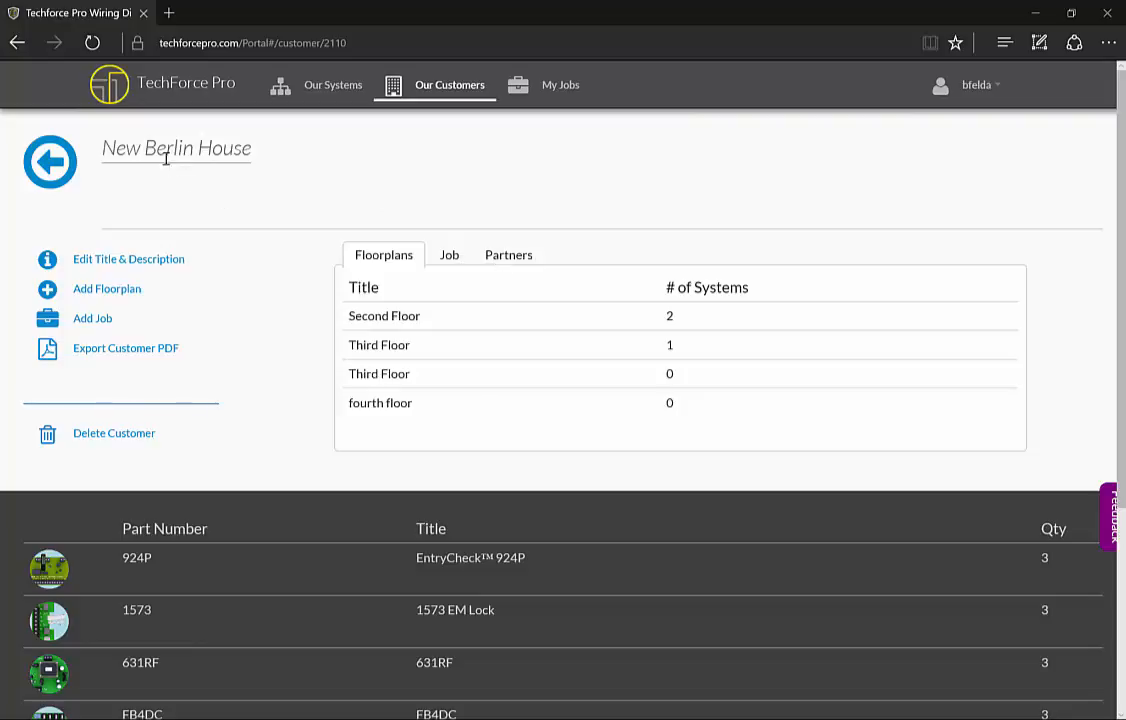
left_click(525, 261)
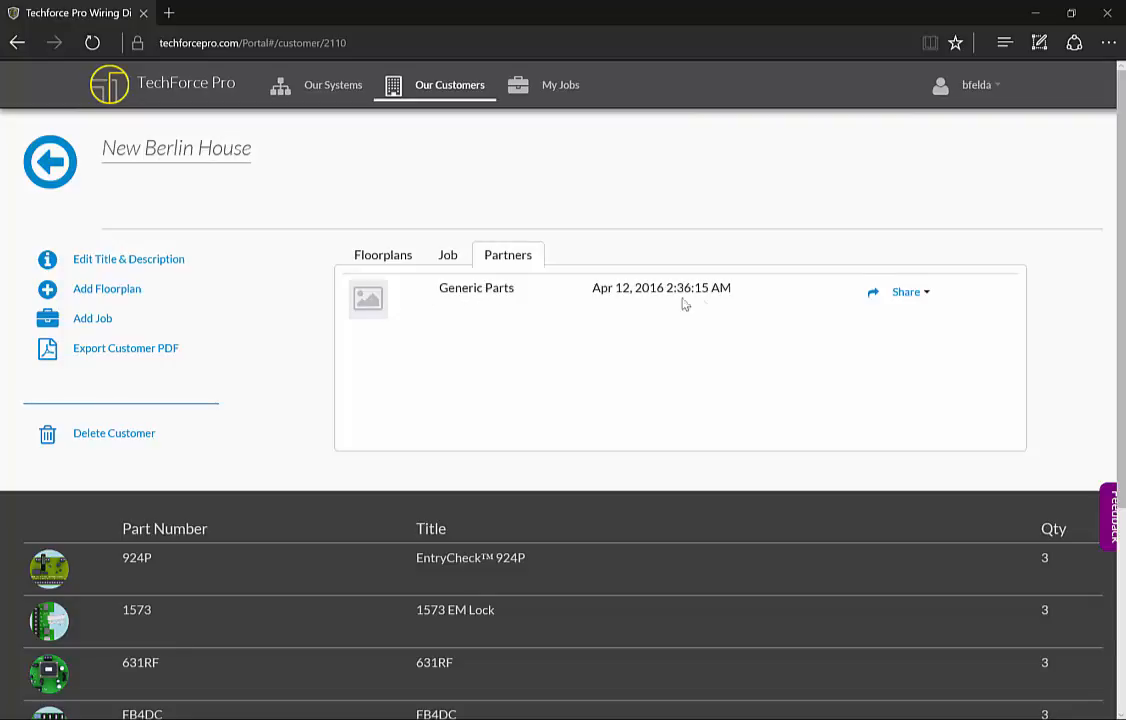
left_click(926, 298)
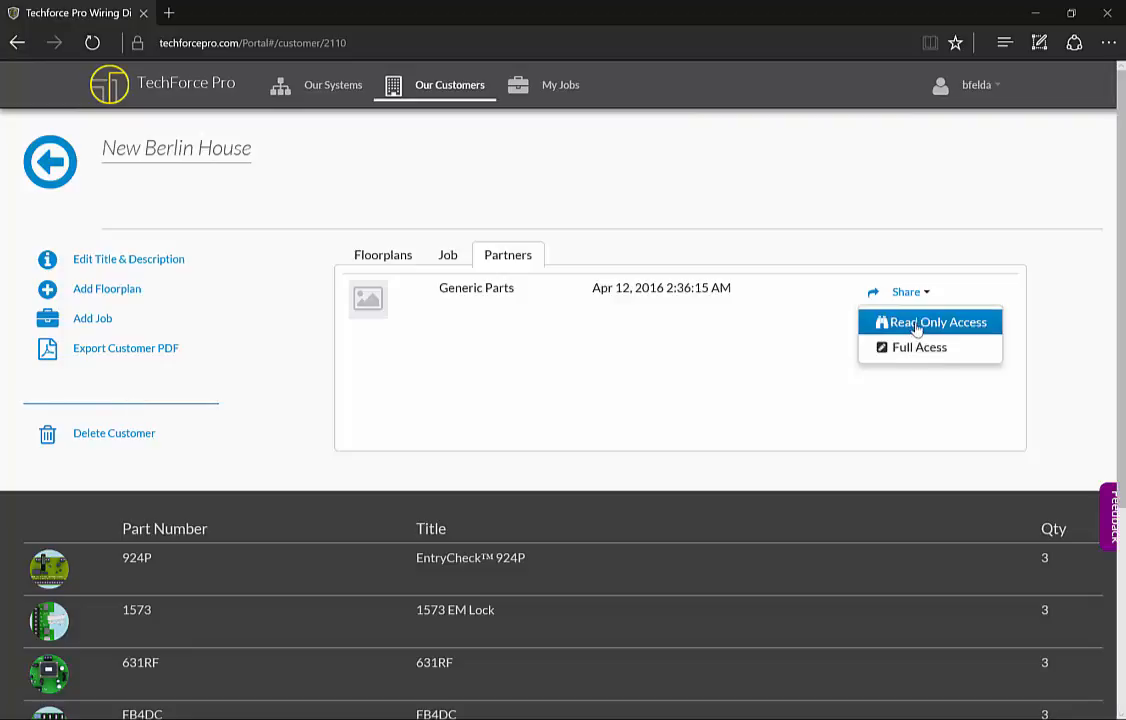
left_click(916, 325)
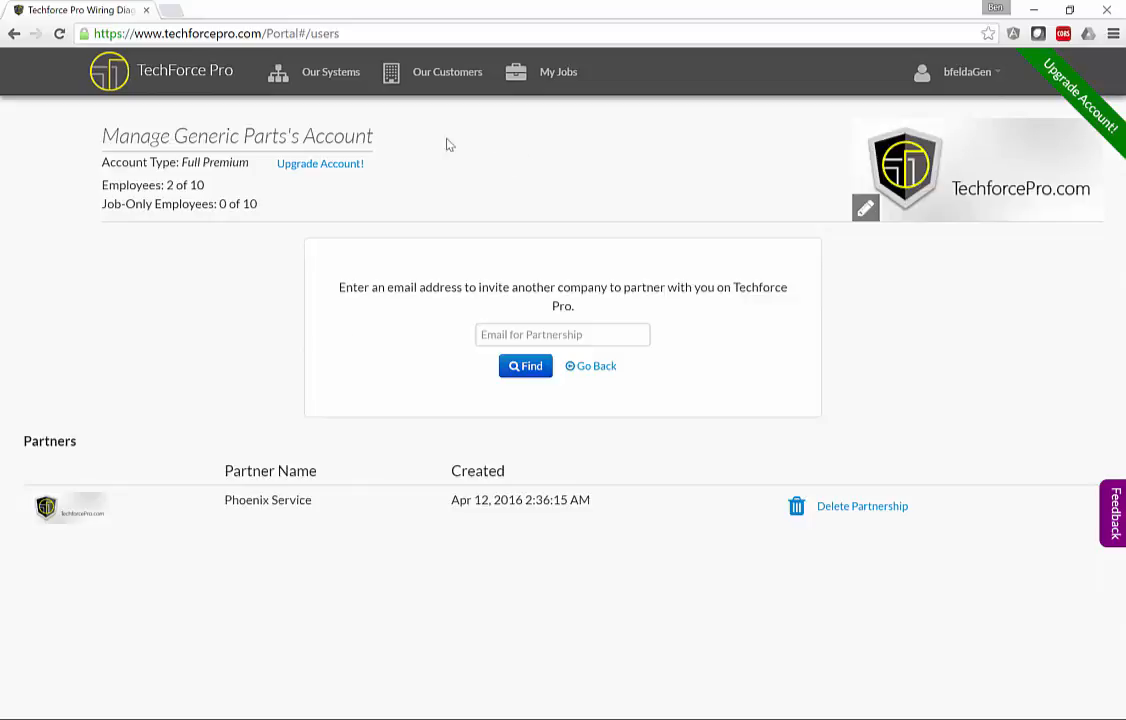
List the customers shared by Phoenix Service and open New Berlin House.
left_click(437, 80)
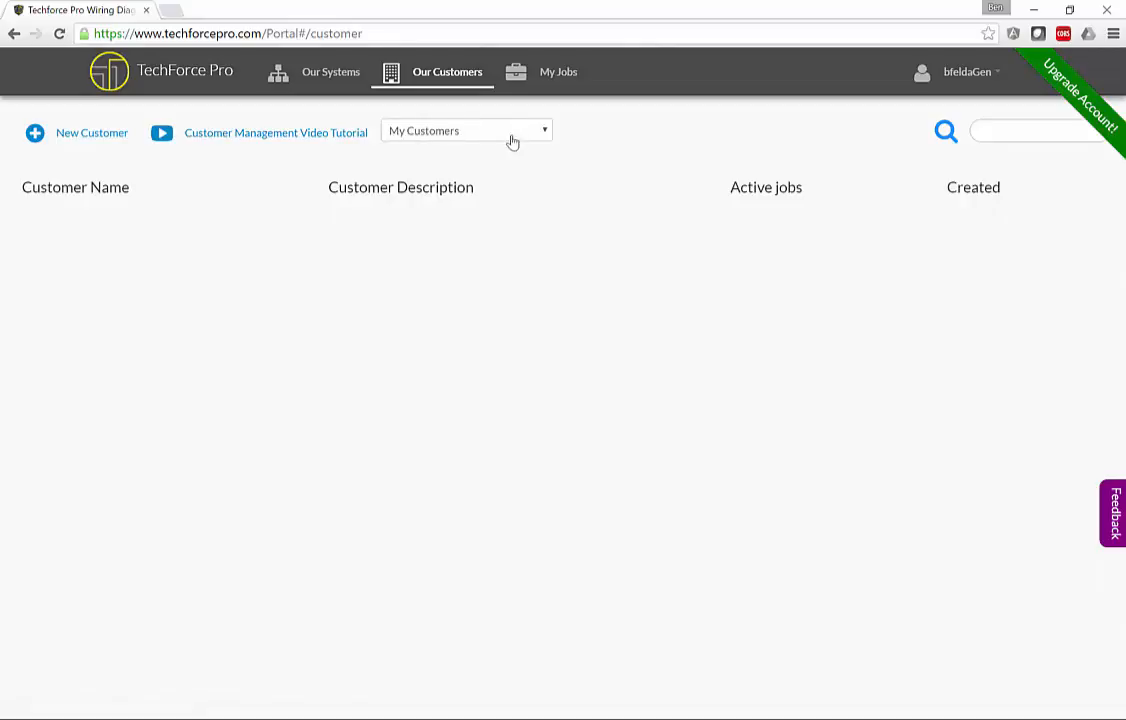
left_click(544, 133)
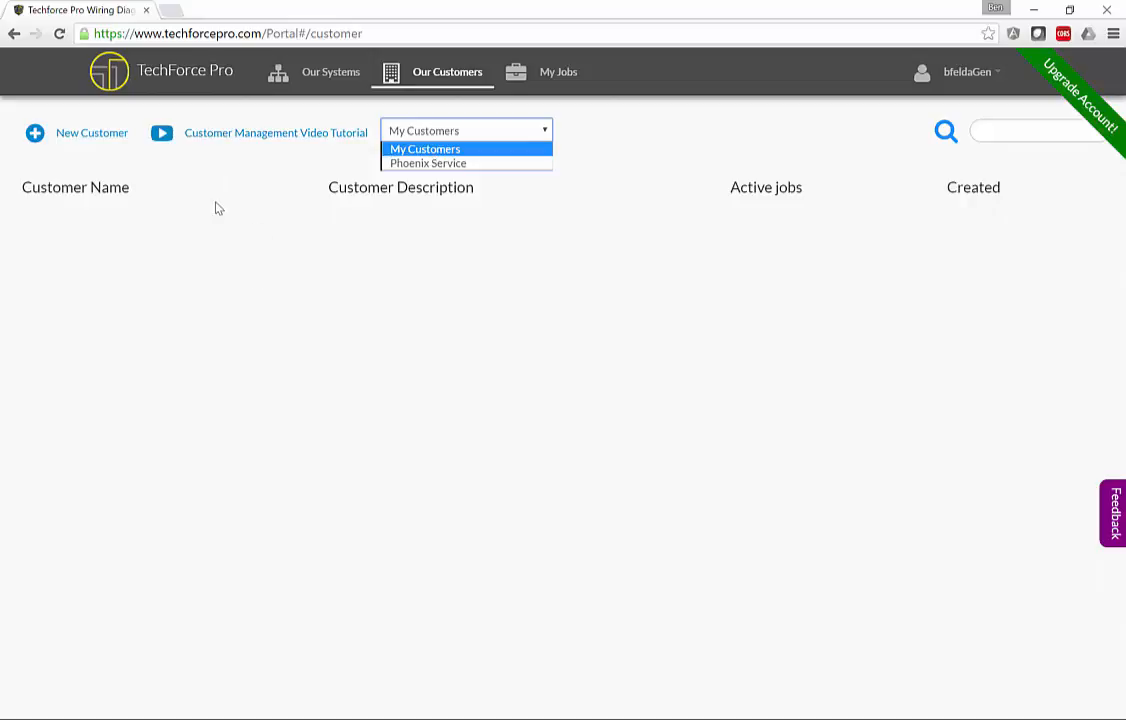
left_click(425, 165)
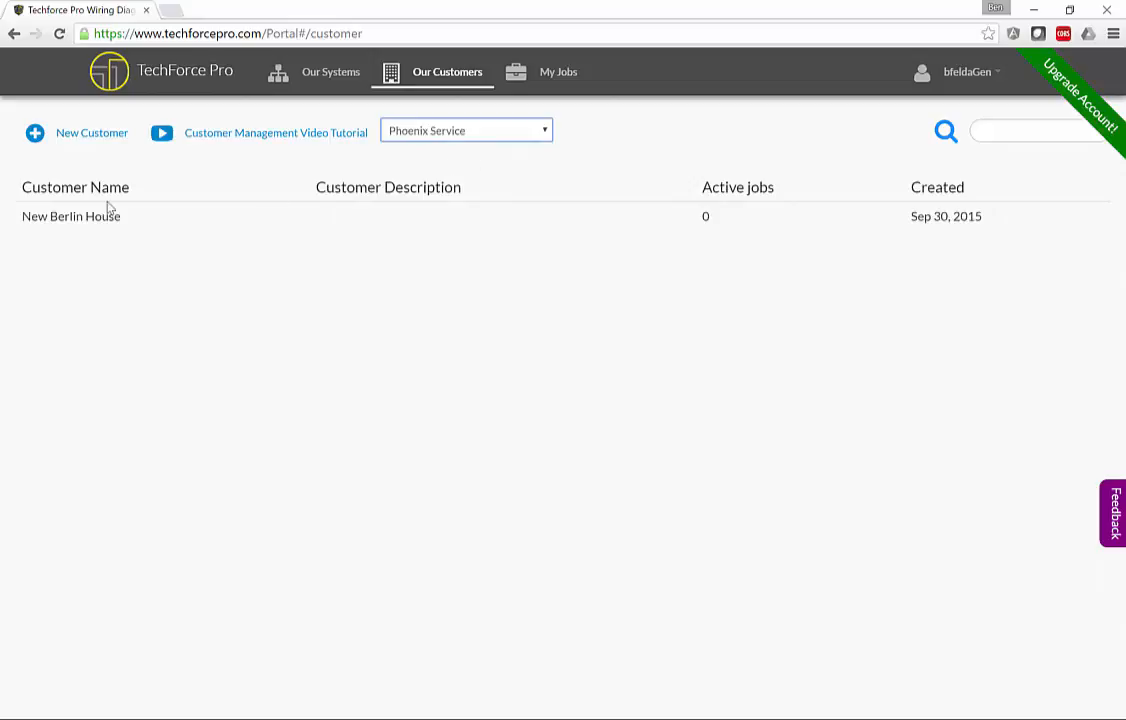
left_click(444, 229)
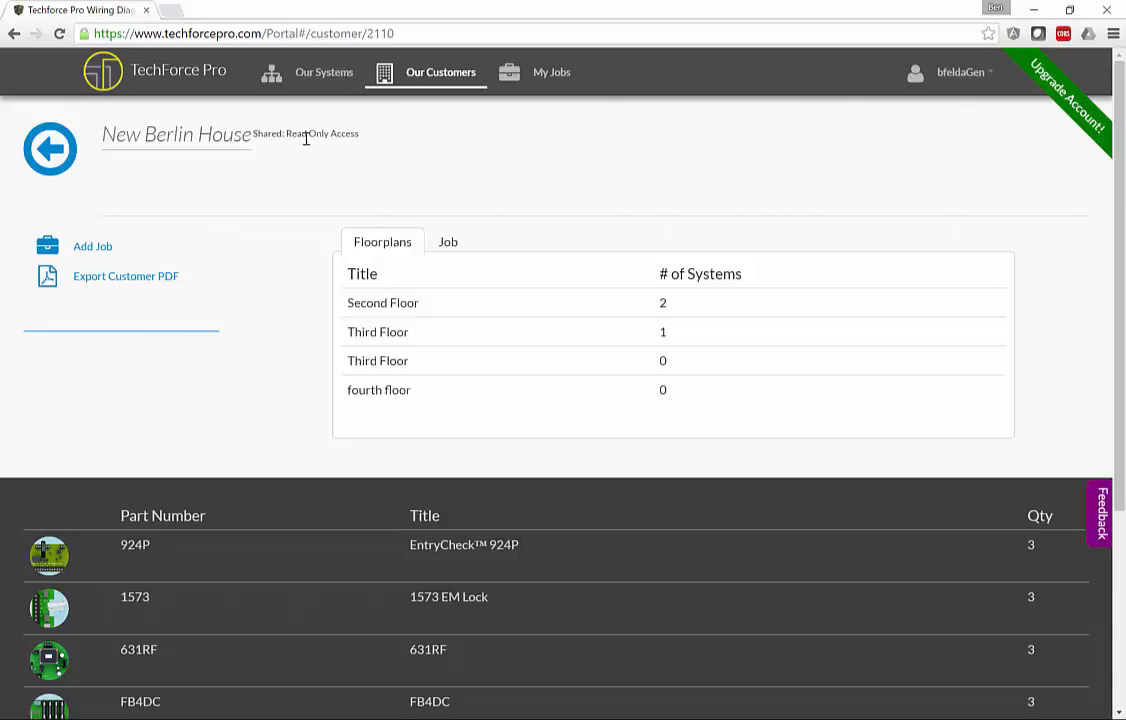
View the Second Floor plan and its OGLarge System wiring diagram.
left_click(477, 305)
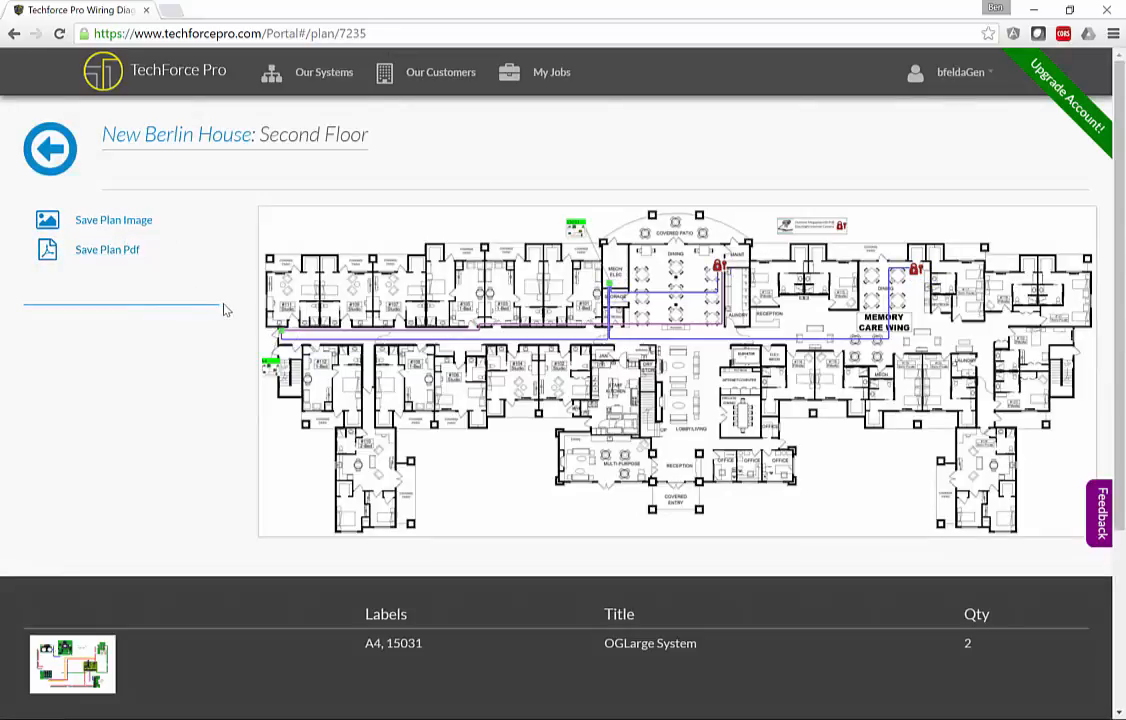
mouse_move(287, 340)
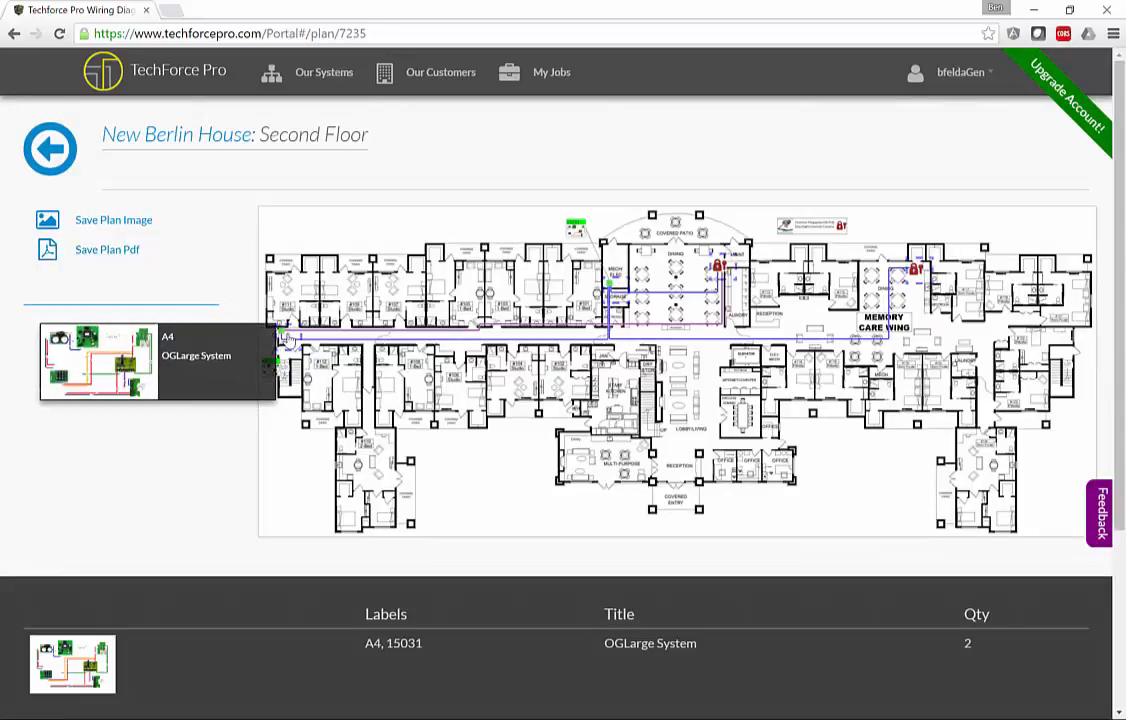
left_click(287, 340)
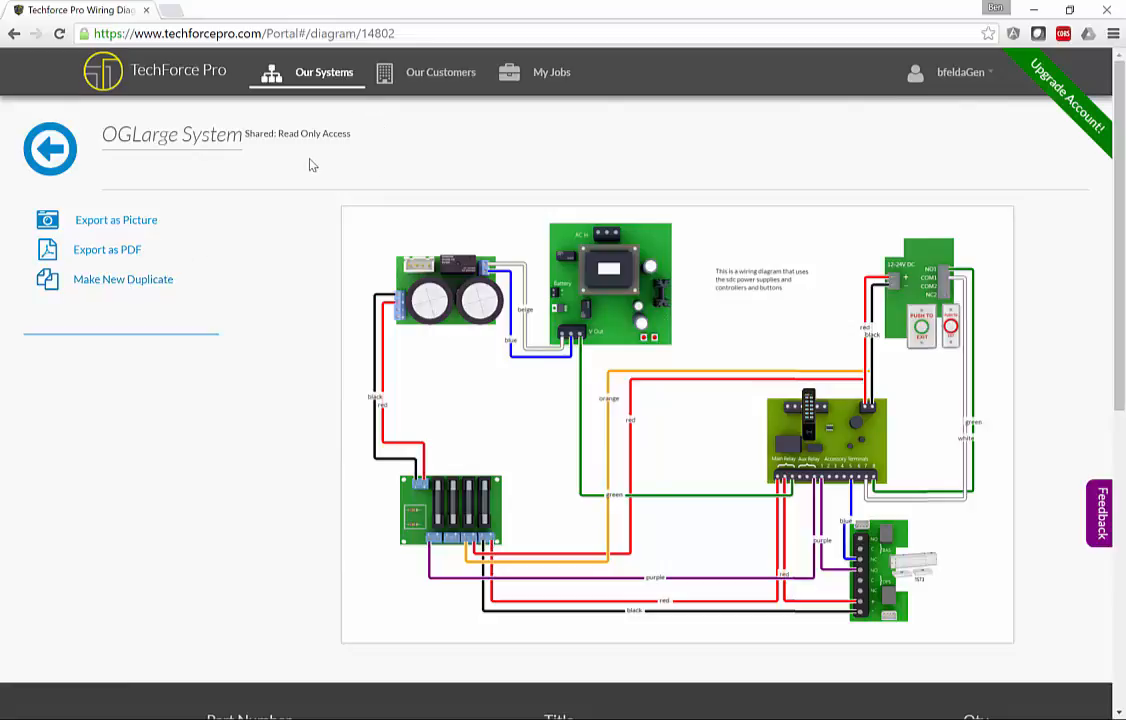
Return to the New Berlin House record and create Job# 4200.
left_click(64, 162)
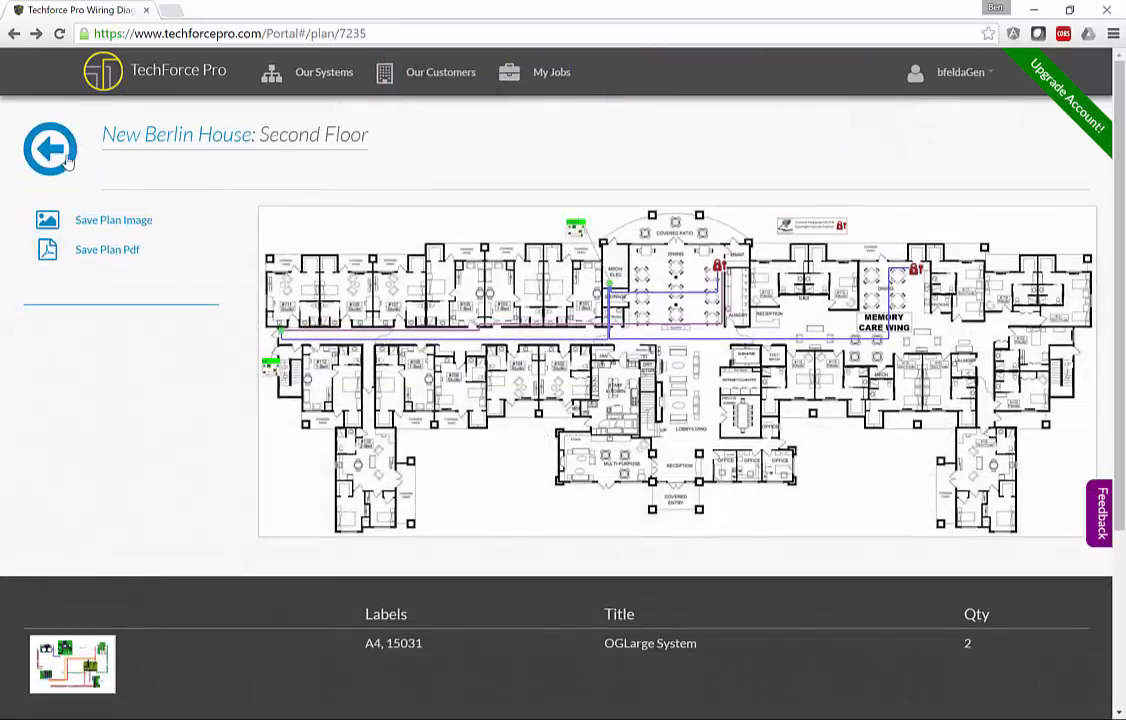
left_click(63, 159)
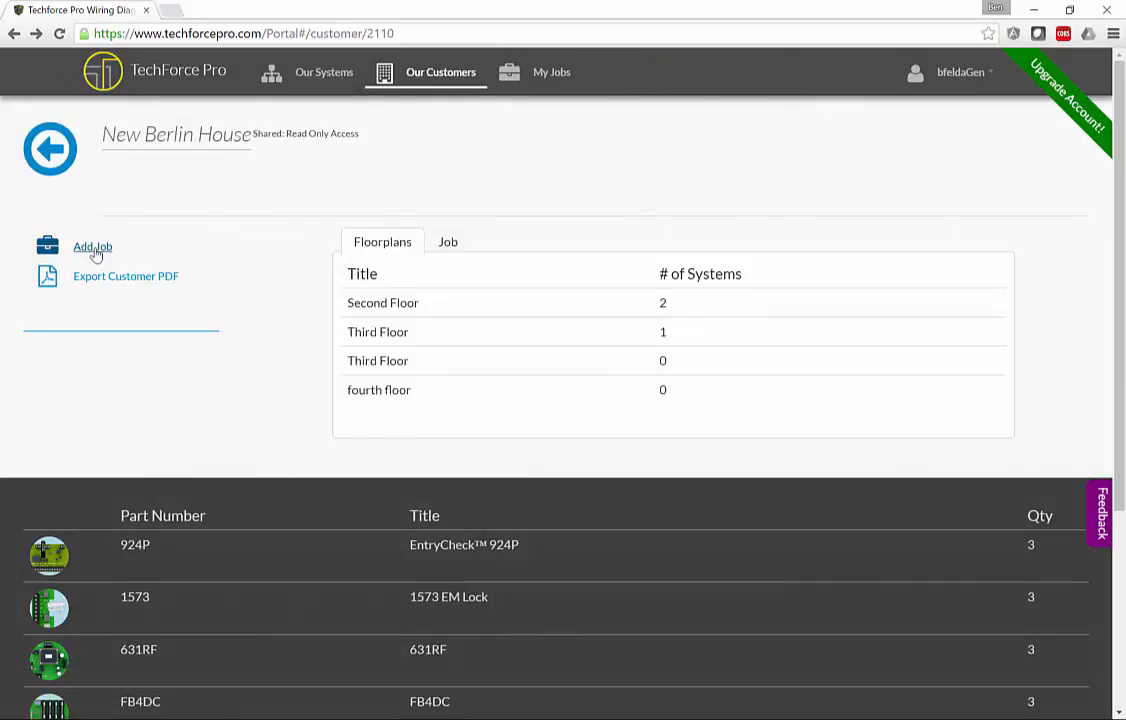
left_click(93, 248)
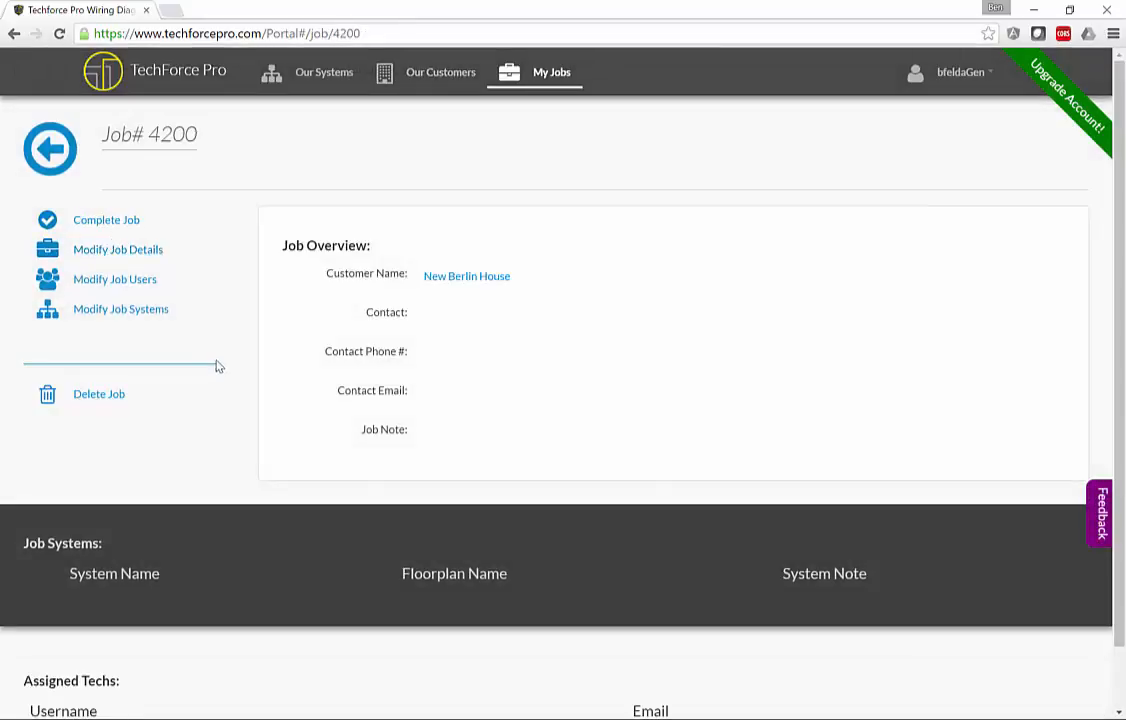
Pick the OGLarge System on the Second Floor plan for Job# 4200, noted 'System needs install'.
left_click(116, 310)
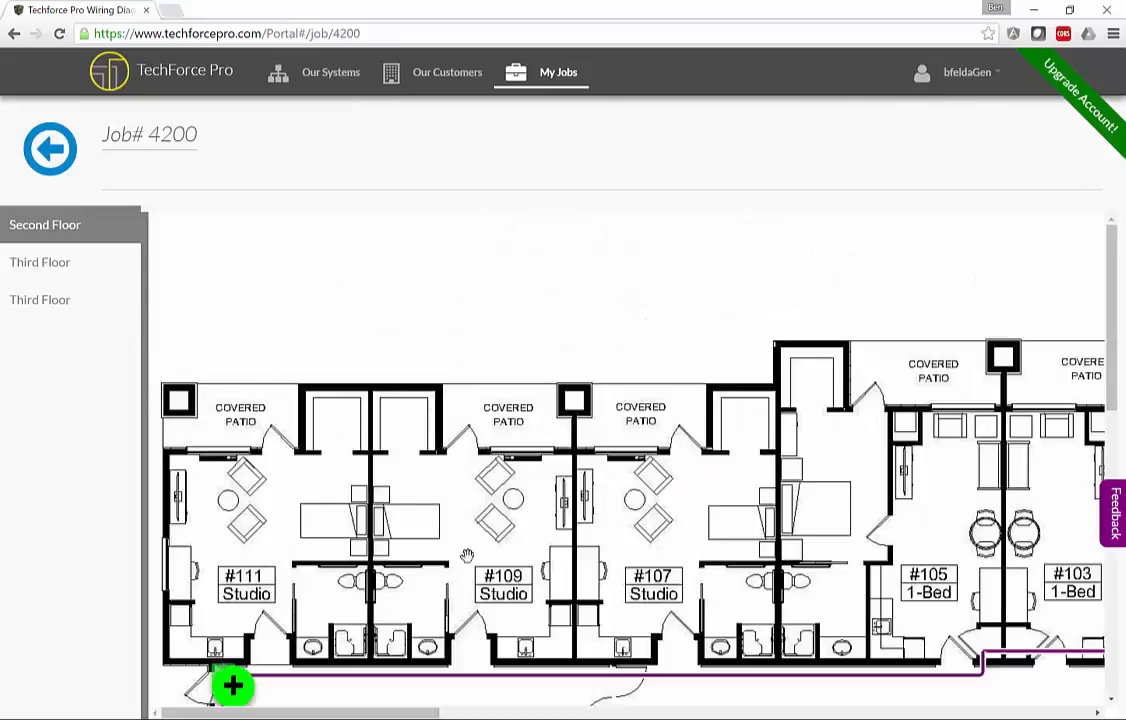
scroll(200, 470, "down", 2)
left_click(232, 484)
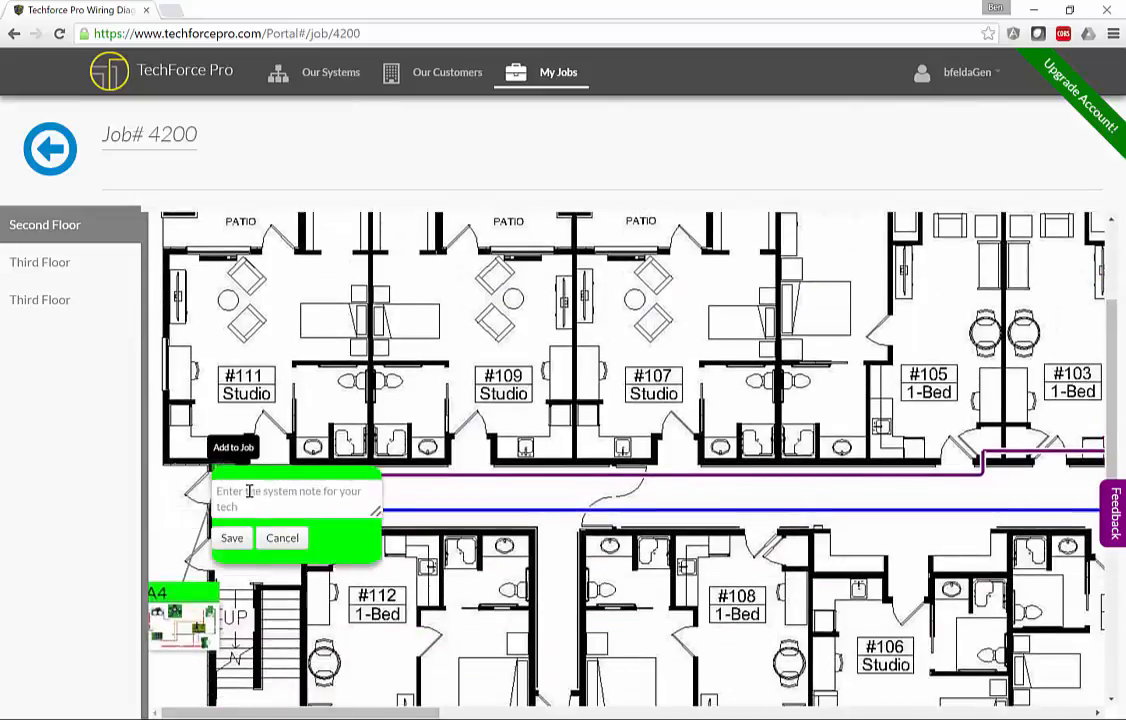
type("Skystem")
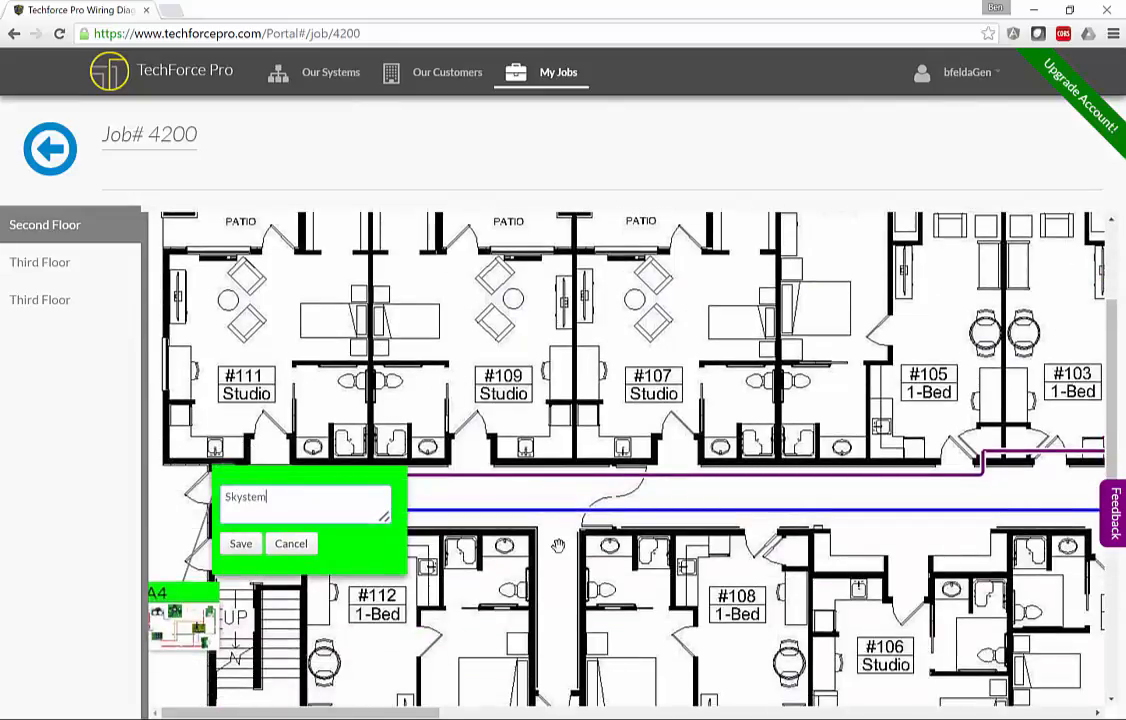
key("BackSpace")
key("BackSpace")
key("BackSpace")
key("BackSpace")
type("stem")
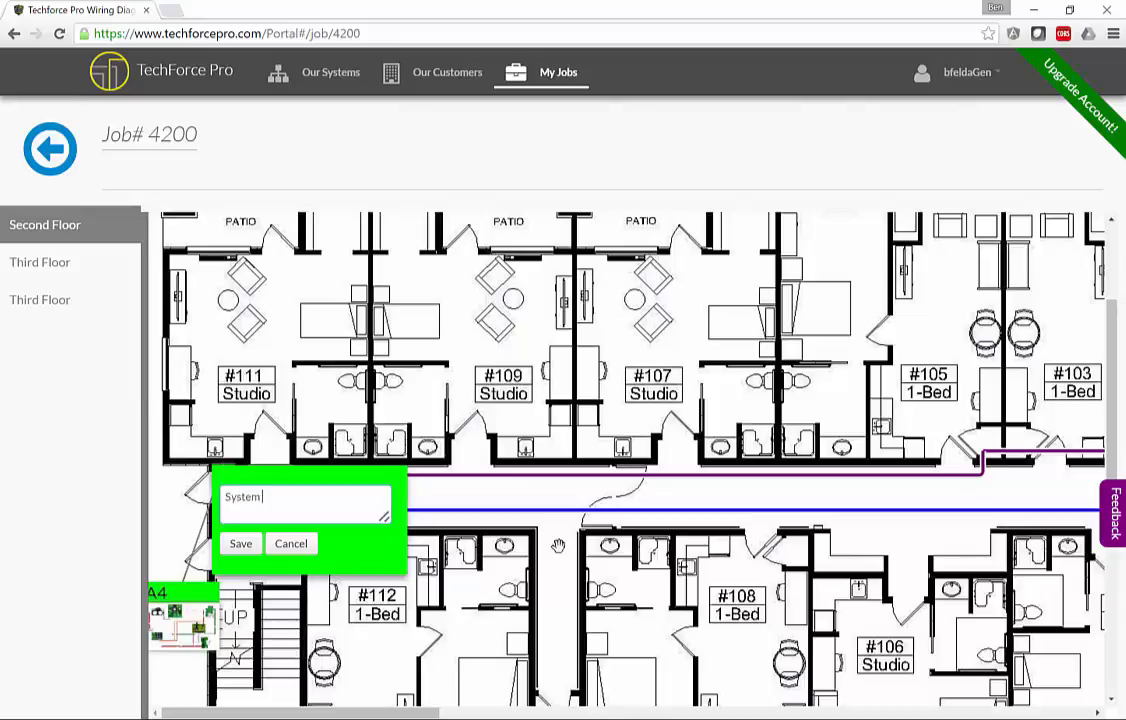
type(" needs install")
left_click(240, 543)
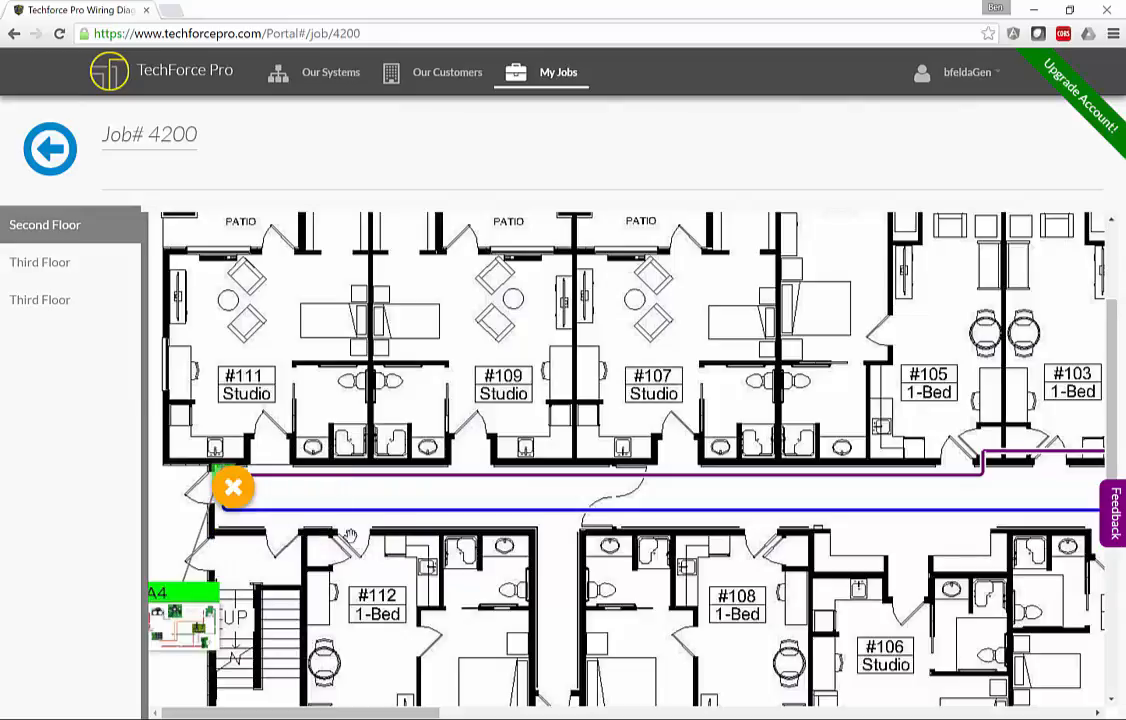
left_click(58, 155)
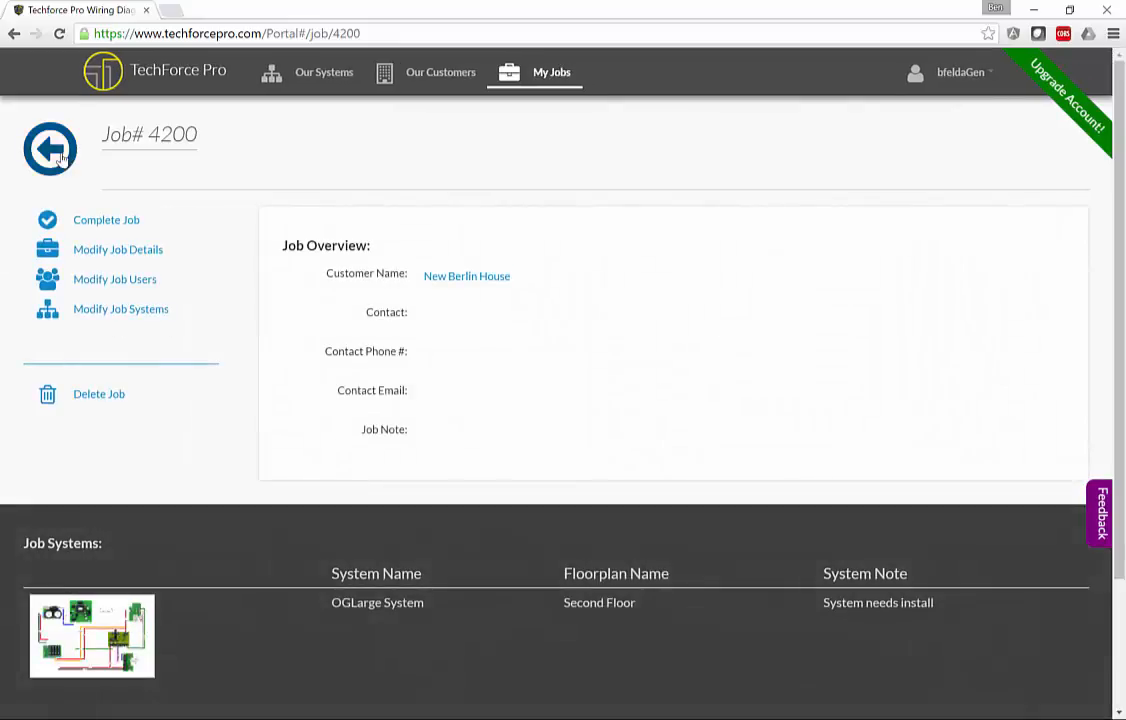
Assign the first listed user, the manager, as Job# 4200's tech.
scroll(254, 435, "down", 2)
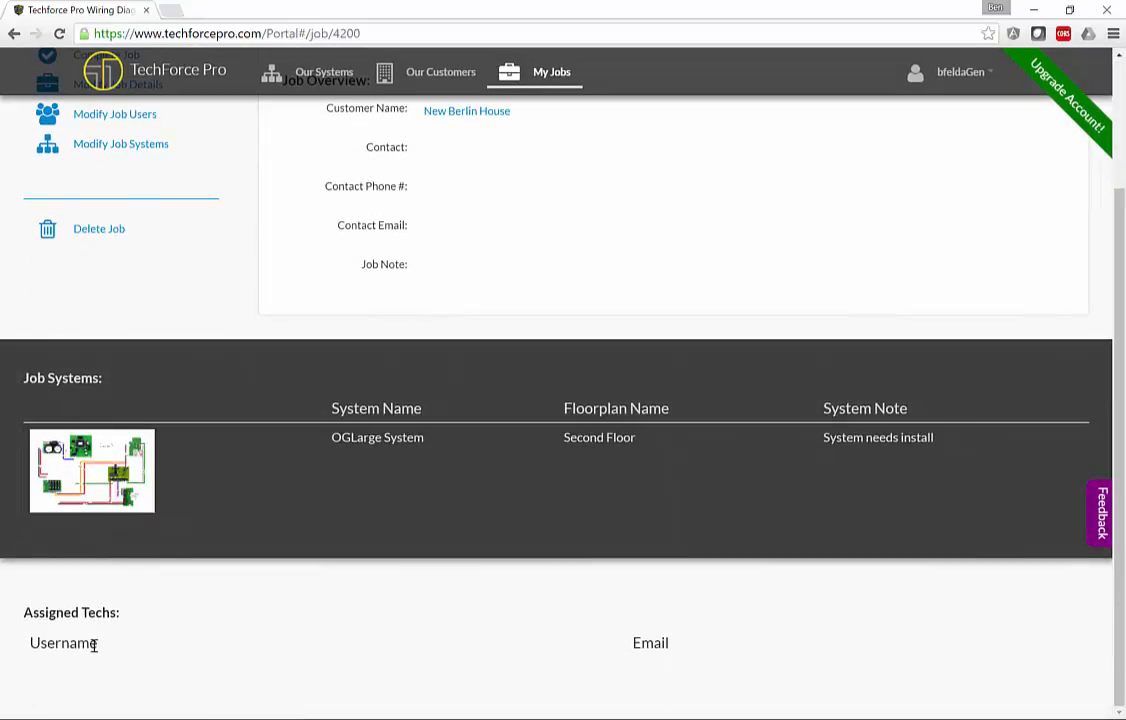
scroll(163, 227, "up", 2)
left_click(130, 280)
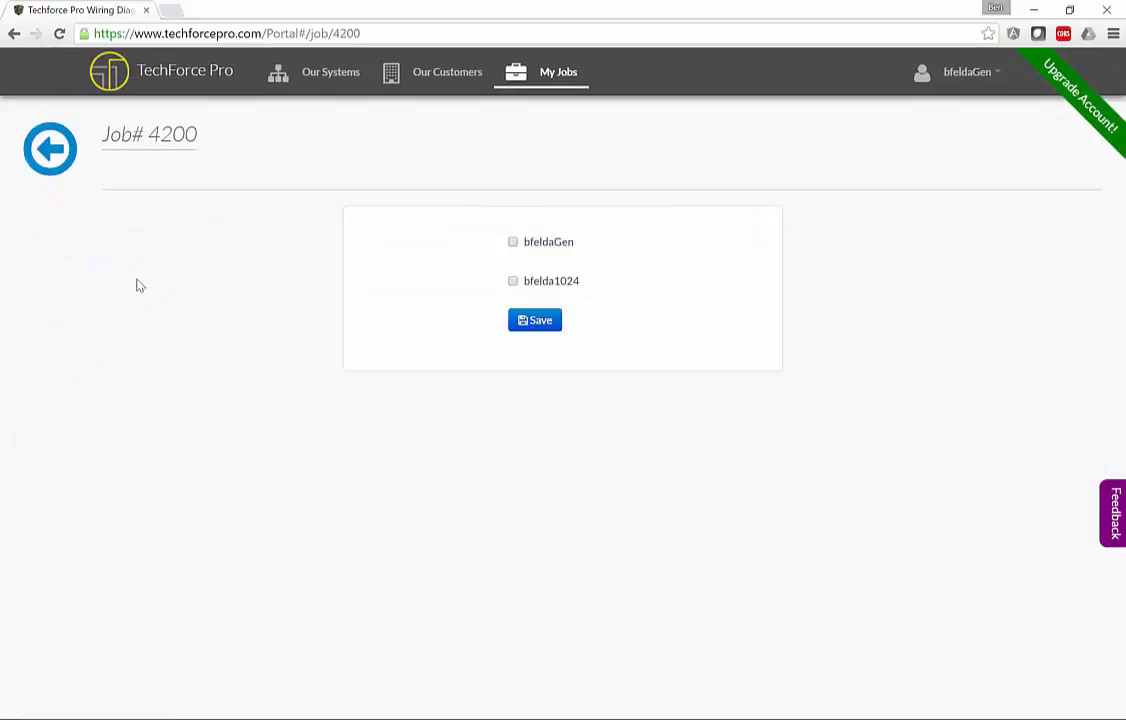
left_click(512, 243)
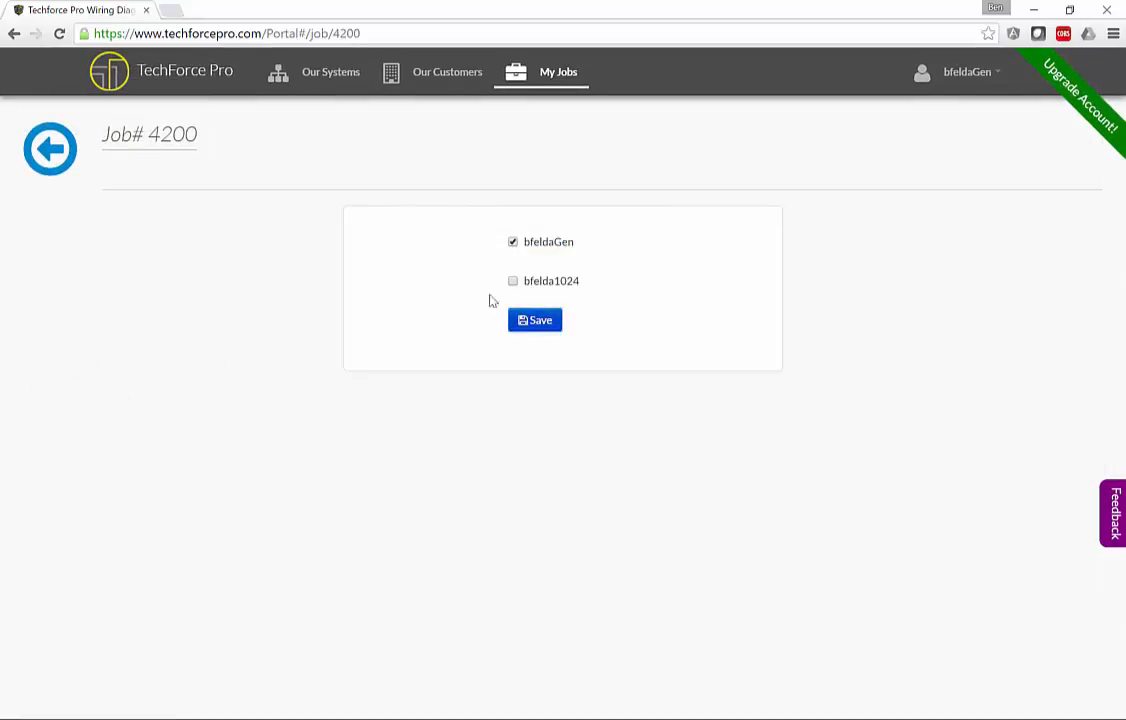
left_click(548, 322)
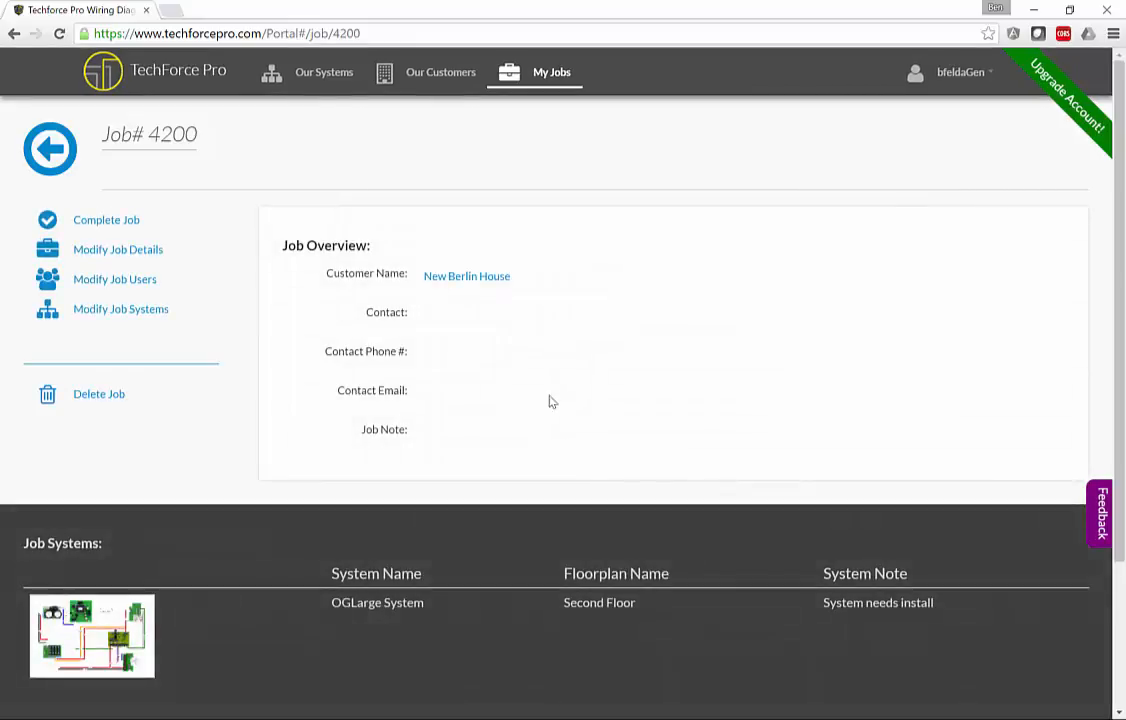
Review the updated Job# 4200 page, then go to the Our Customers list.
scroll(219, 349, "down", 2)
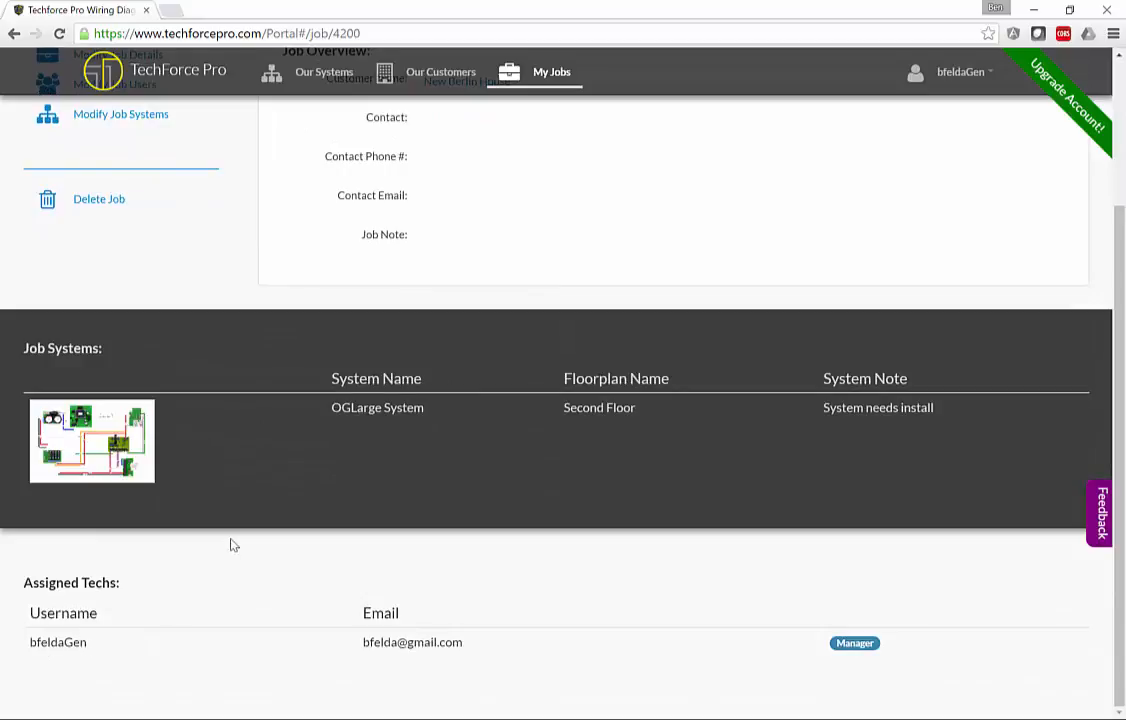
scroll(246, 432, "up", 2)
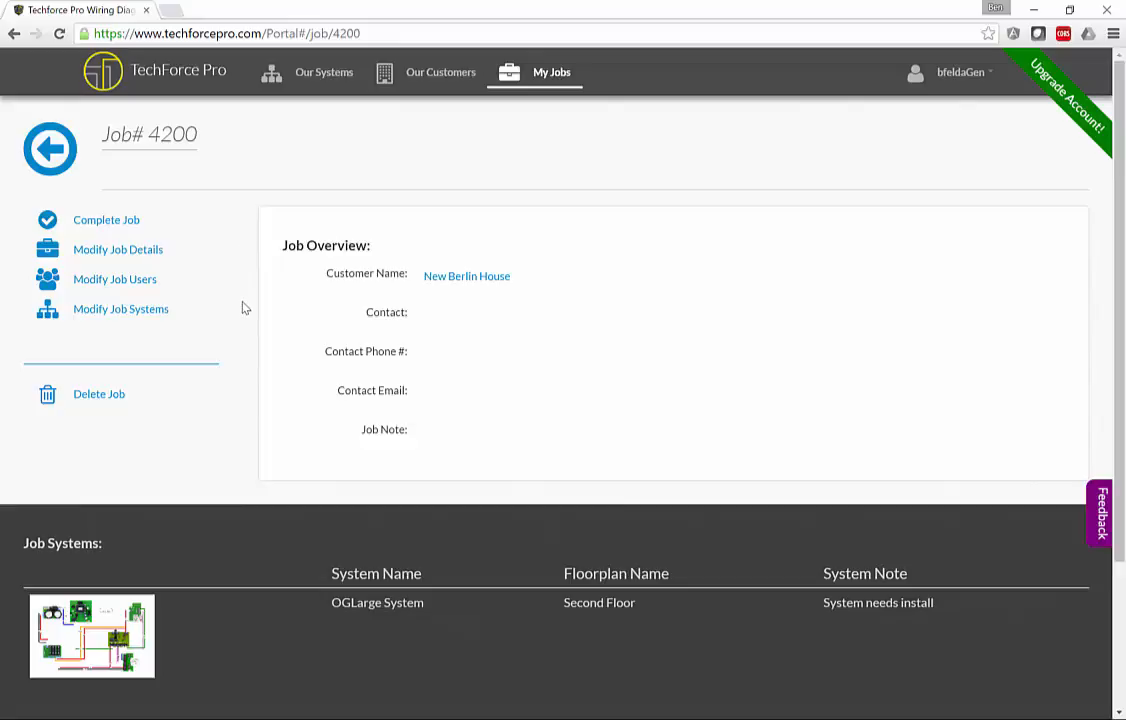
scroll(243, 307, "down", 2)
scroll(243, 307, "up", 2)
left_click(407, 80)
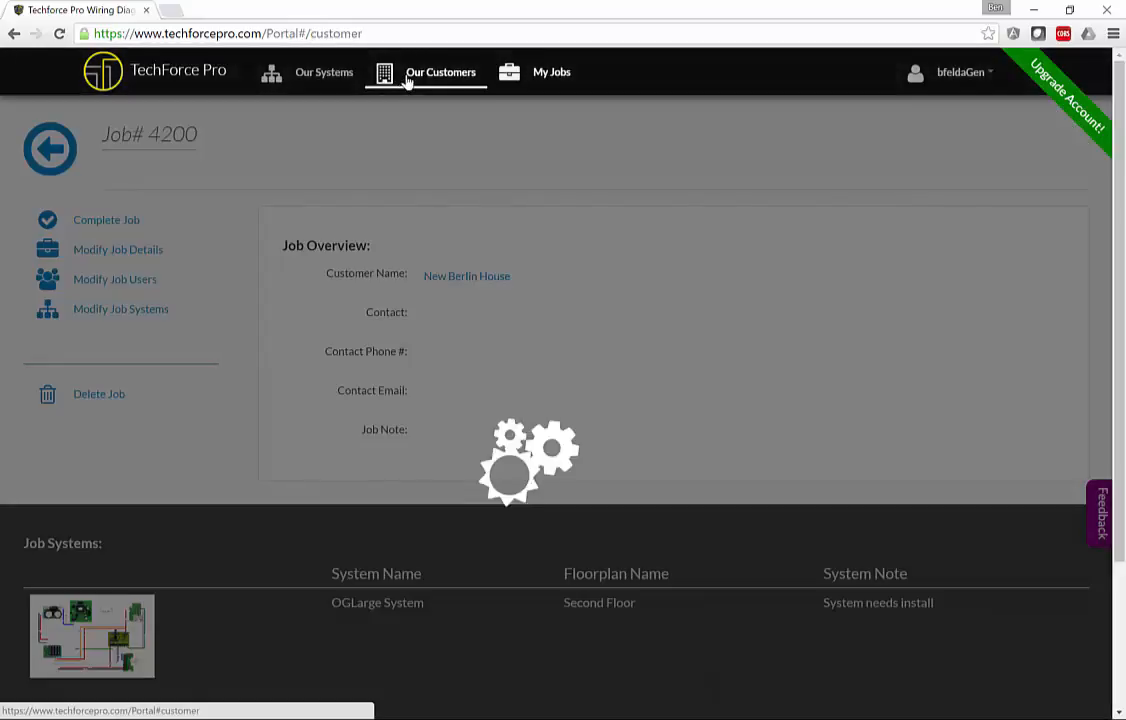